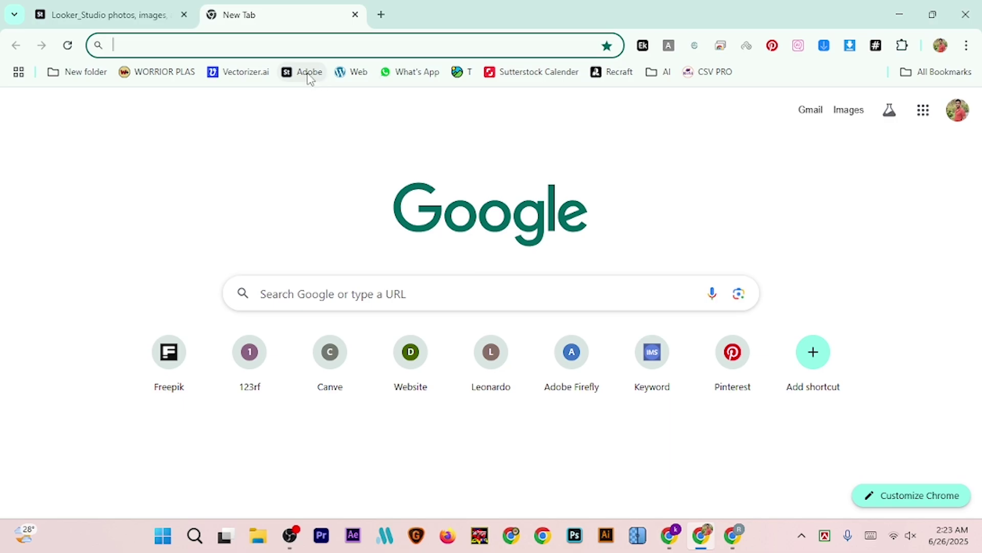
# Step: Open the Adobe Stock contributor dashboard and view the statistics for this week and for this month
pyautogui.click(306, 74)
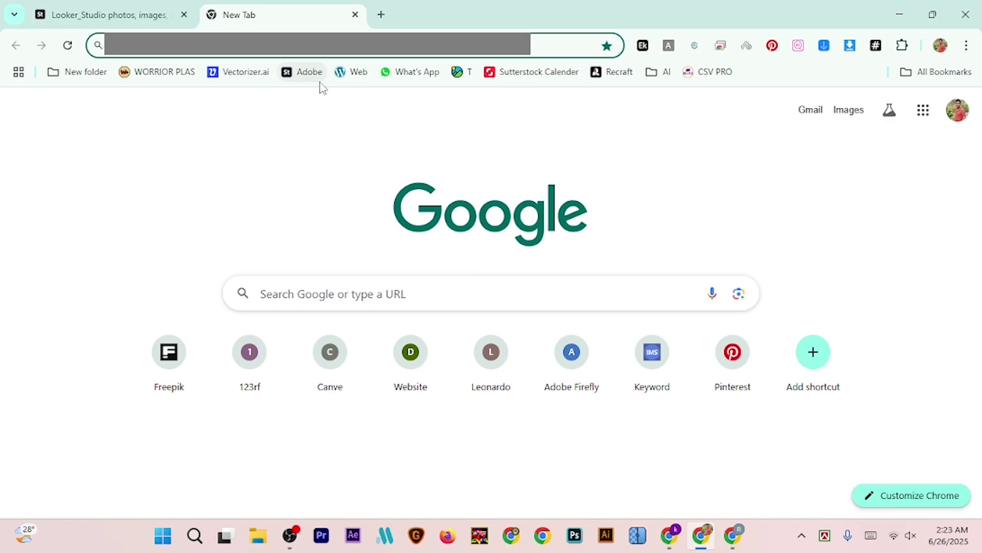
pyautogui.click(306, 74)
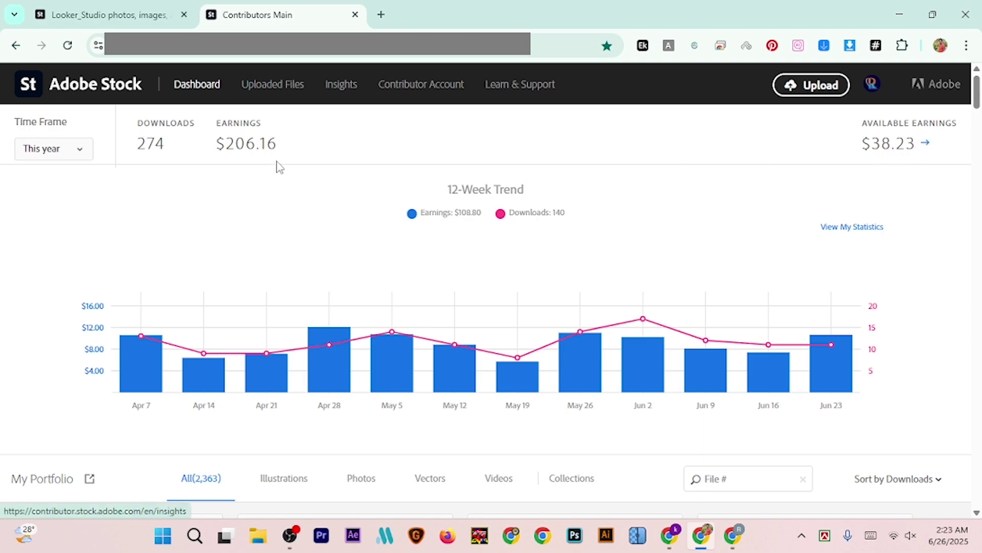
pyautogui.click(73, 154)
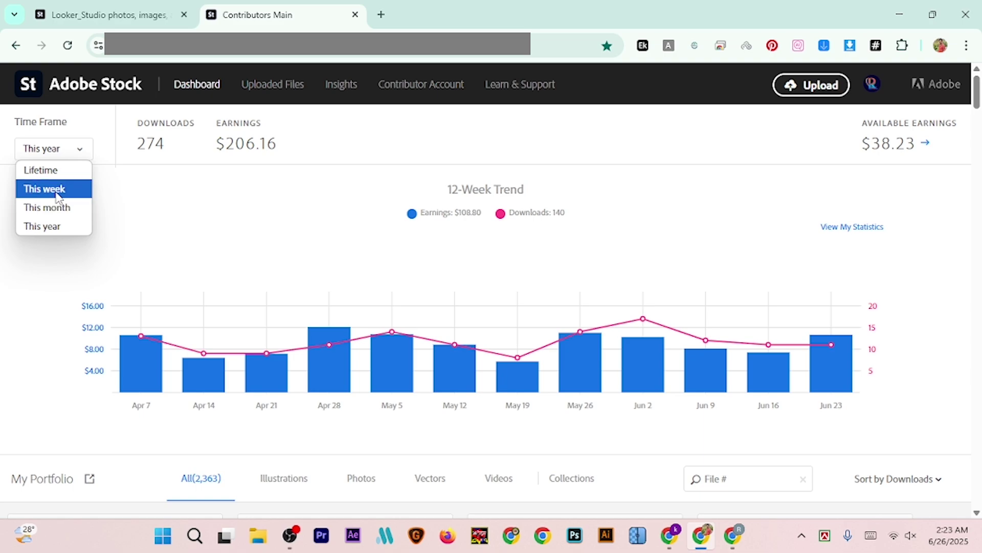
pyautogui.click(55, 189)
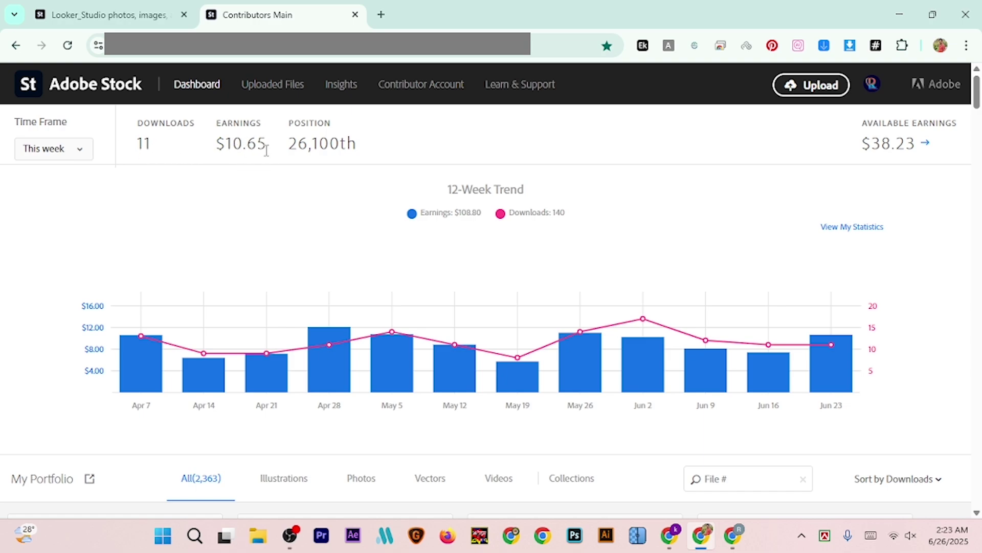
pyautogui.click(66, 151)
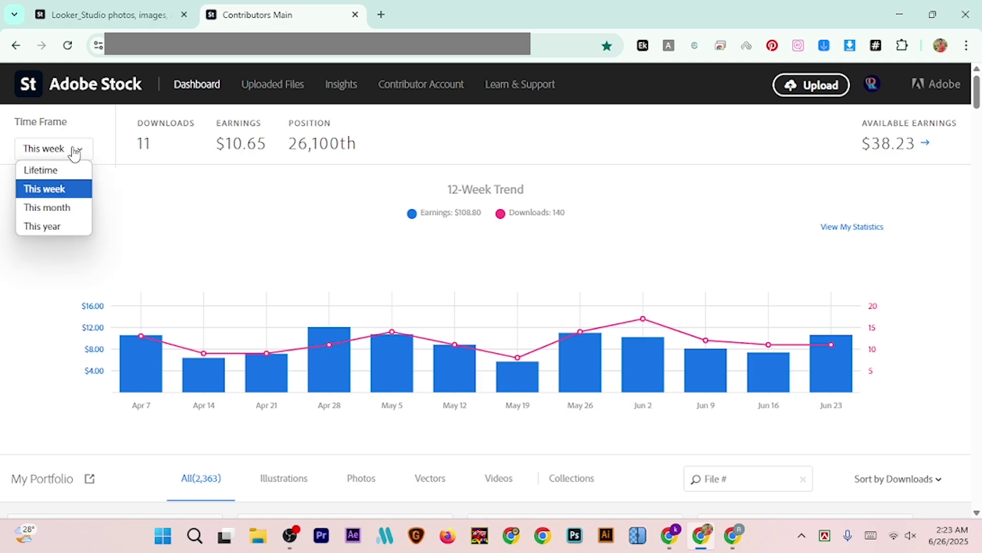
pyautogui.click(62, 207)
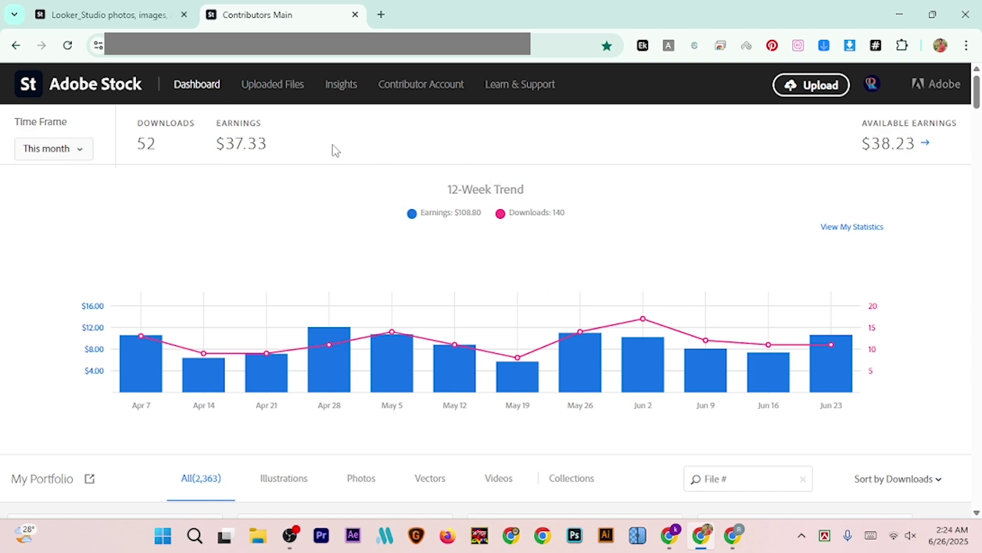
# Step: Open the recent top sellers in the contributor insights and examine the best-selling photo portfolios for Jun 16 - Jun 22
pyautogui.click(348, 93)
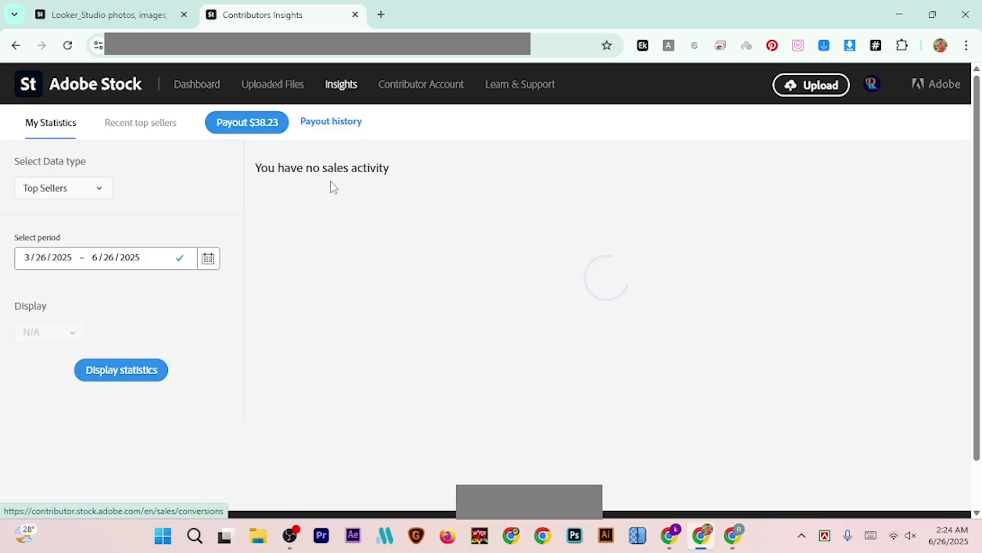
pyautogui.click(143, 128)
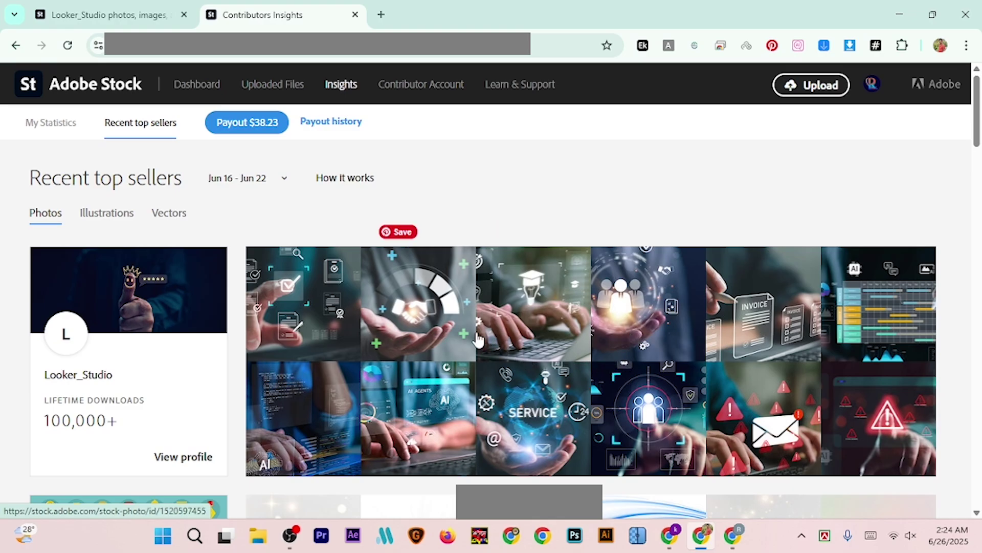
pyautogui.scroll(-10, 728, 318)
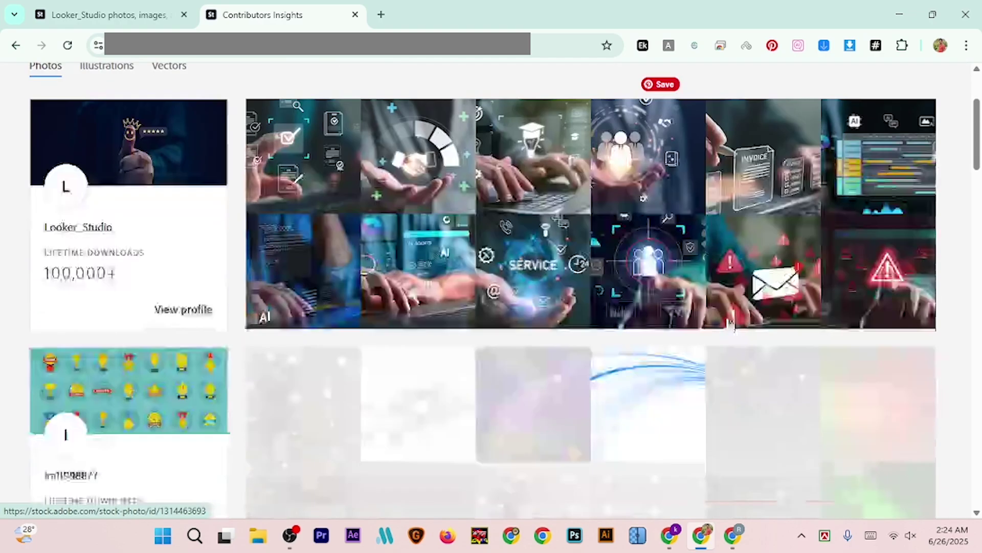
pyautogui.scroll(-3, 602, 318)
pyautogui.scroll(5, 508, 256)
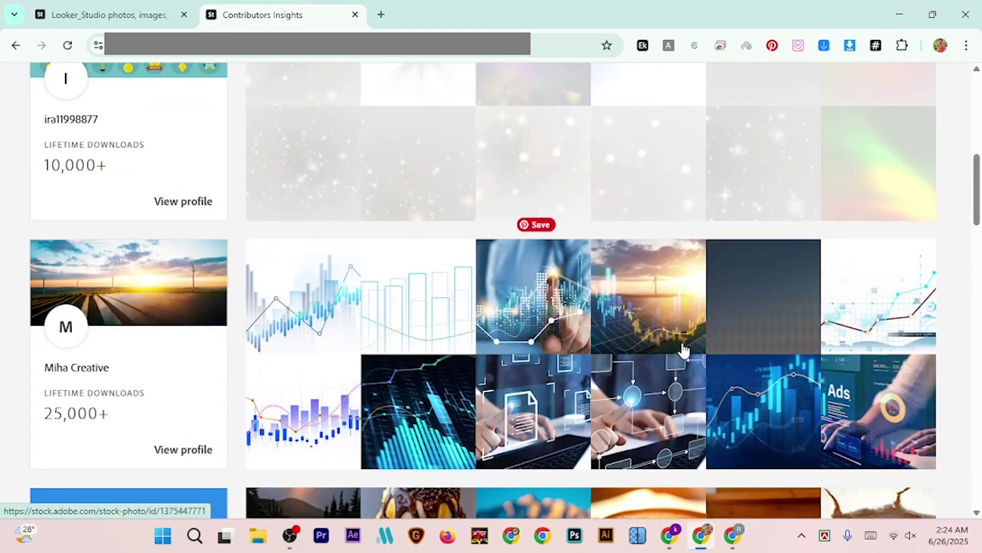
pyautogui.scroll(-3, 641, 357)
pyautogui.scroll(-10, 564, 300)
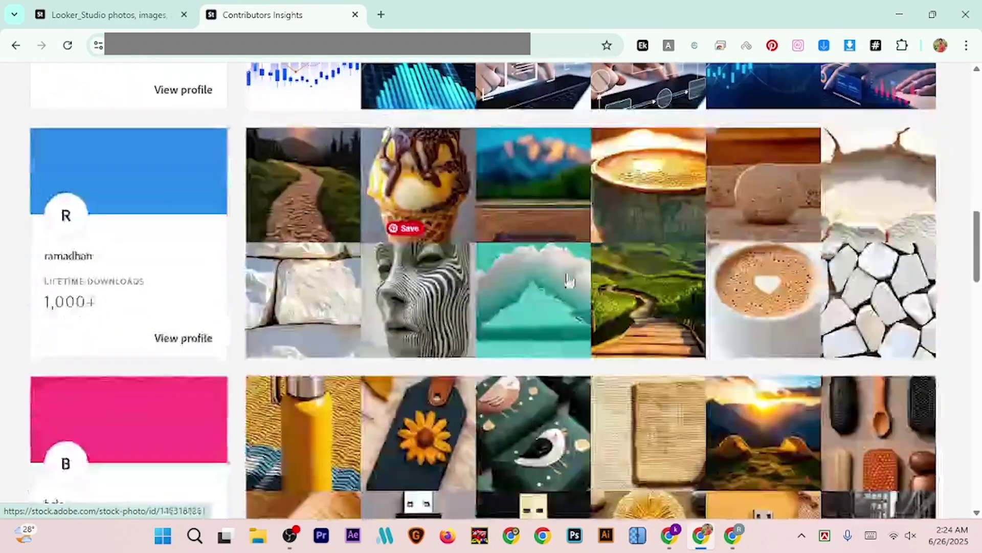
pyautogui.scroll(-10, 565, 300)
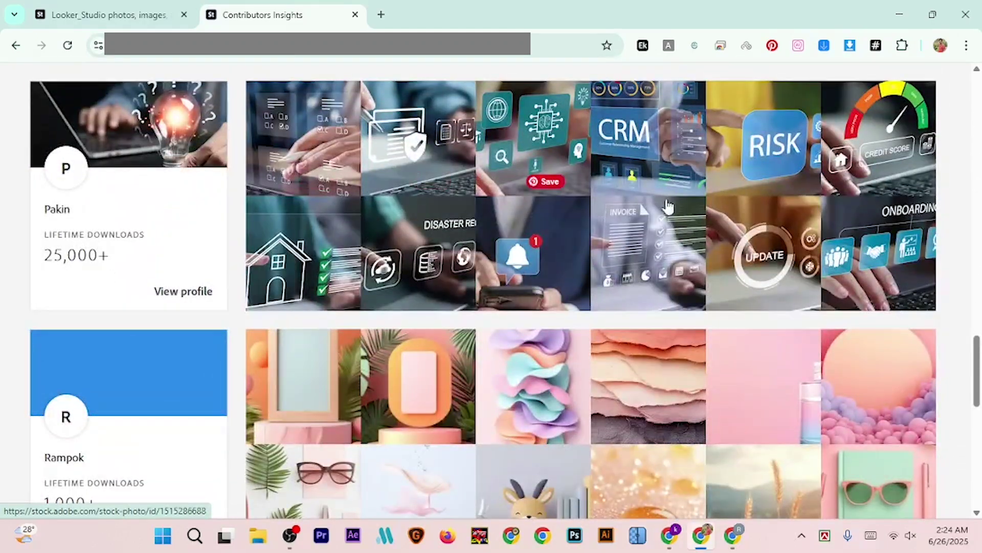
pyautogui.scroll(20, 536, 227)
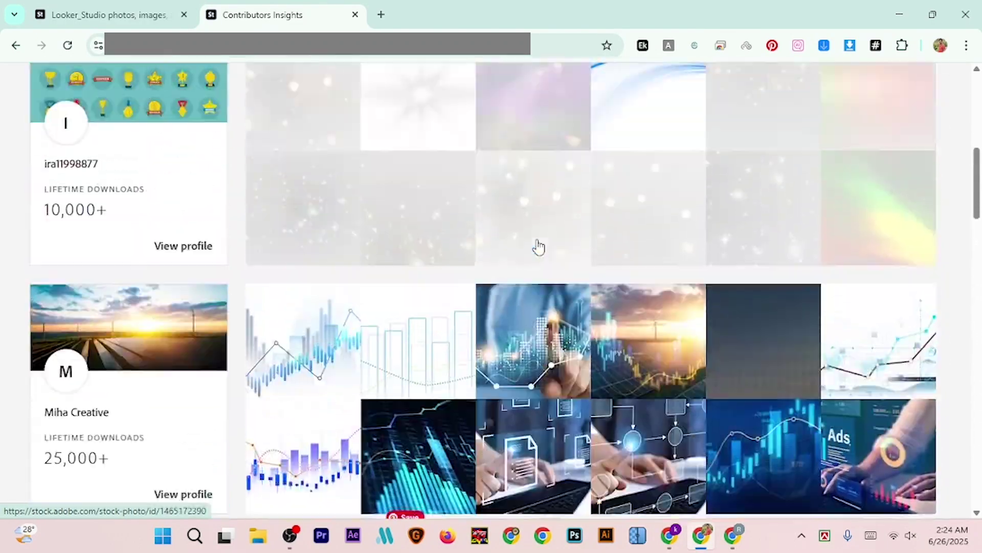
pyautogui.scroll(2, 537, 247)
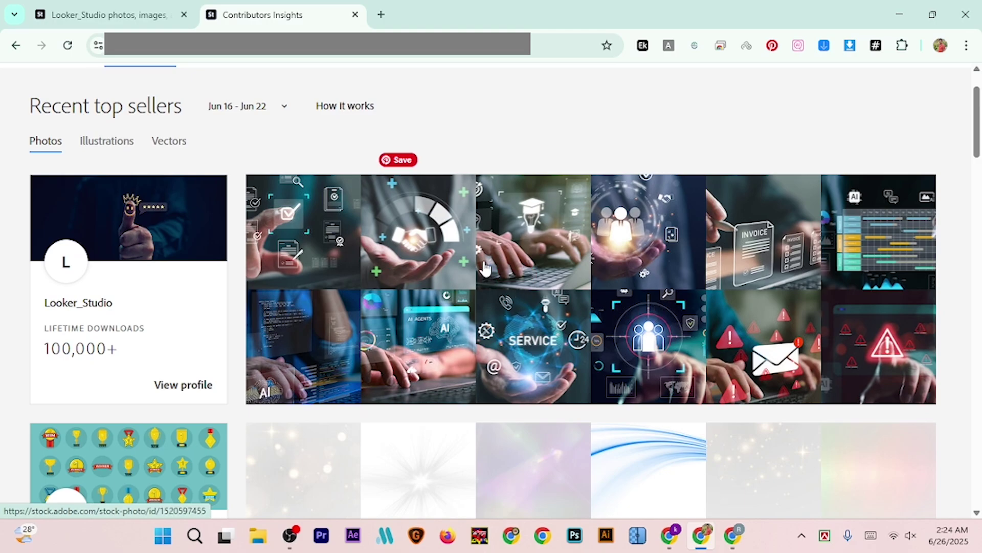
# Step: Find the AI assistant robot photo in the Looker_Studio portfolio and save it as a JPEG in Downloads
pyautogui.click(97, 14)
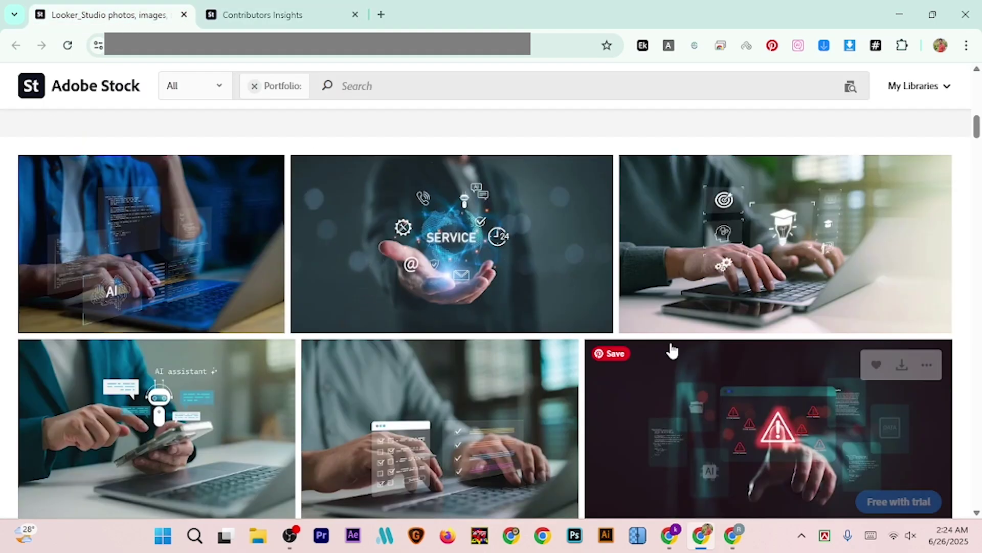
pyautogui.scroll(-1, 639, 357)
pyautogui.scroll(2, 514, 305)
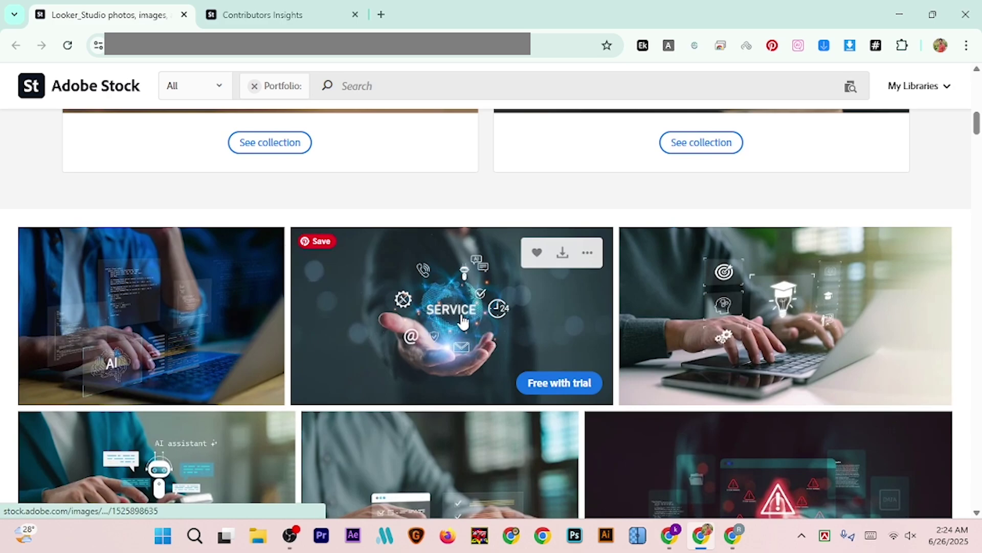
pyautogui.scroll(-3, 512, 322)
pyautogui.scroll(-3, 558, 314)
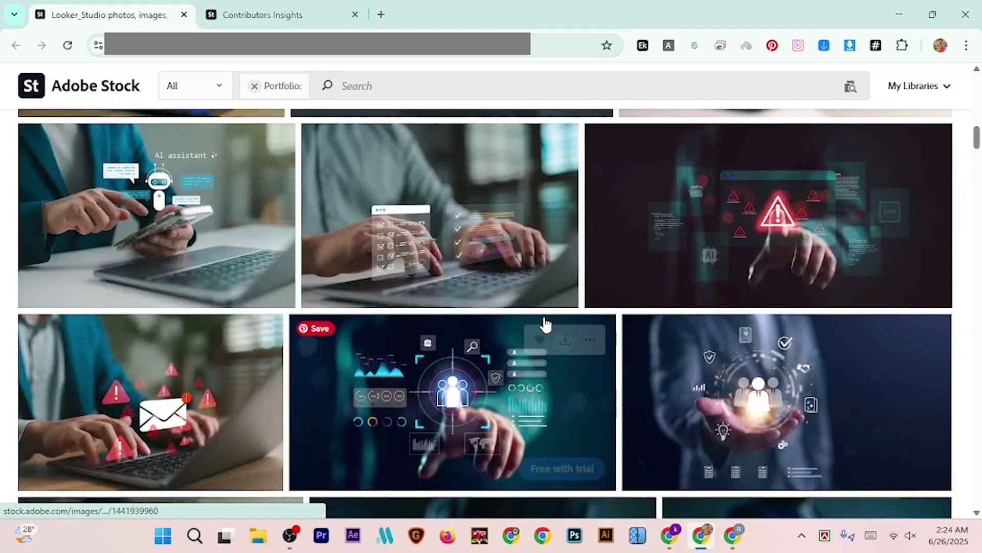
pyautogui.rightClick(202, 214)
pyautogui.click(229, 373)
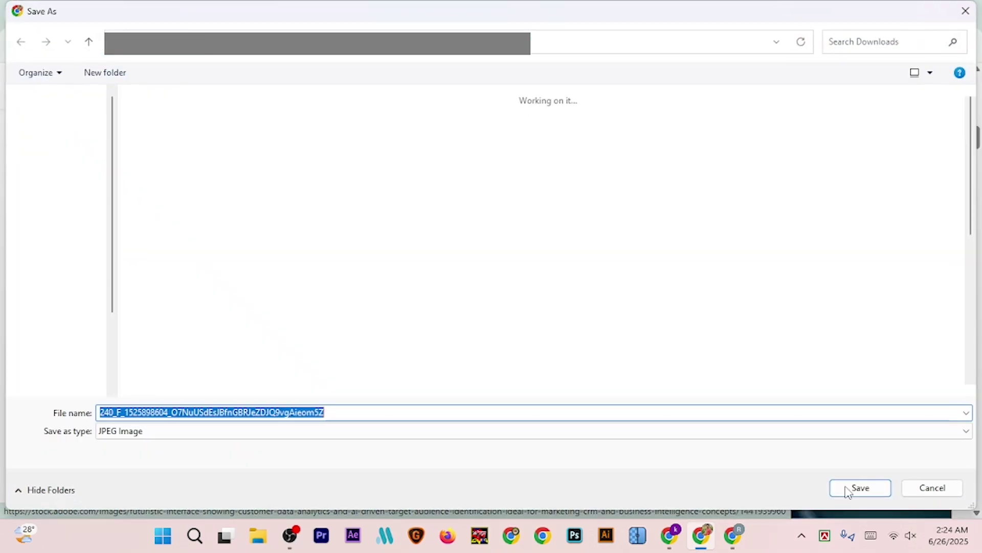
pyautogui.click(848, 488)
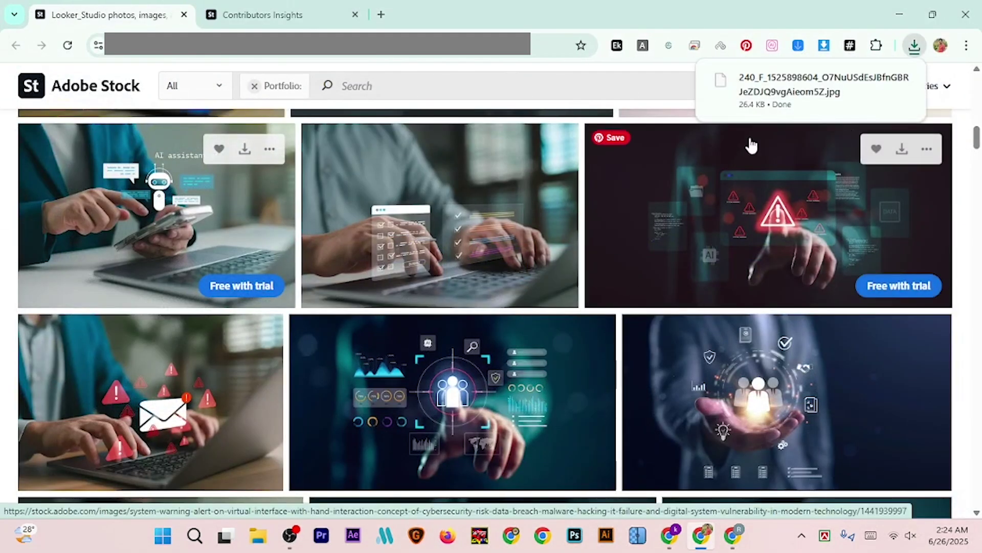
# Step: Find the APPROVE / REJECT photo further into the portfolio and save it as a JPEG in Downloads
pyautogui.scroll(-5, 674, 296)
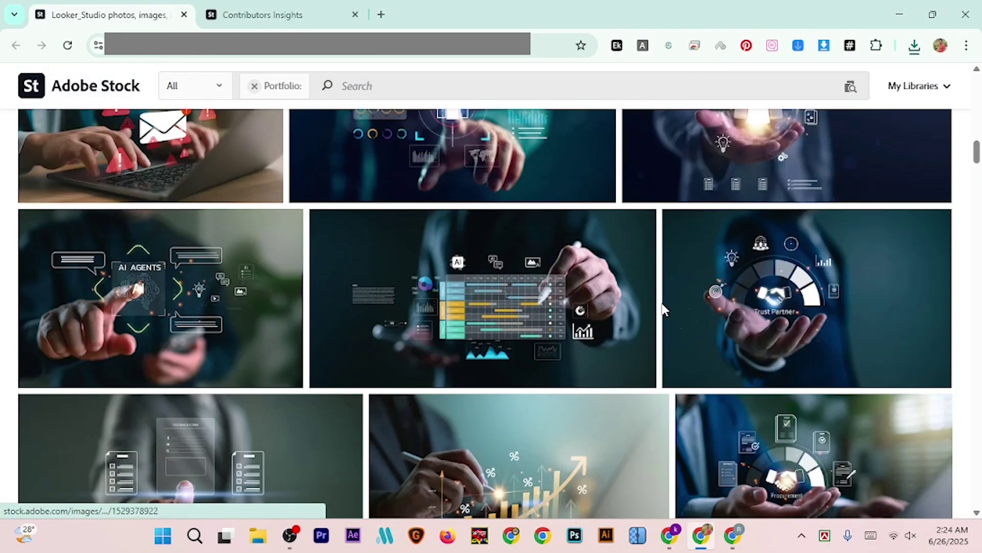
pyautogui.scroll(-3, 662, 310)
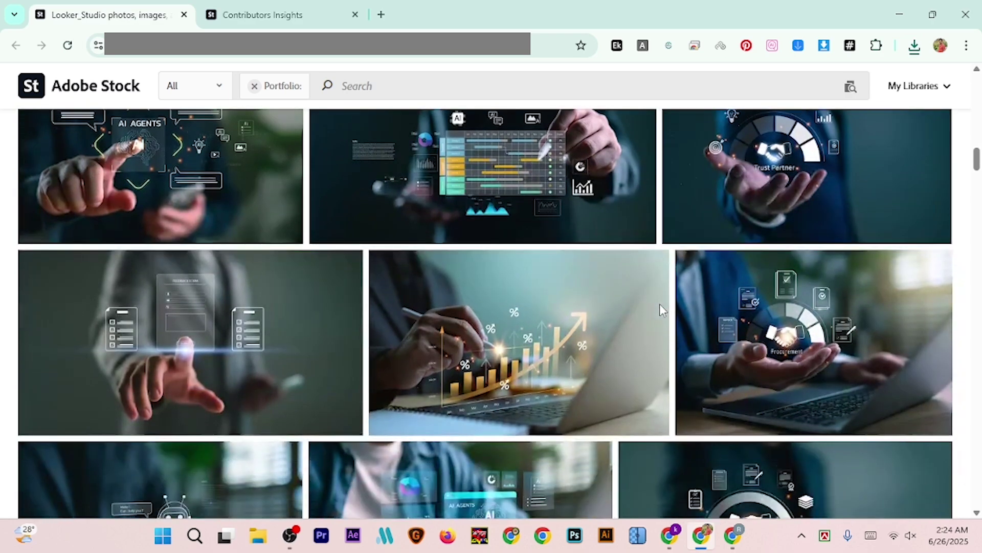
pyautogui.scroll(-4, 660, 307)
pyautogui.scroll(-2, 659, 313)
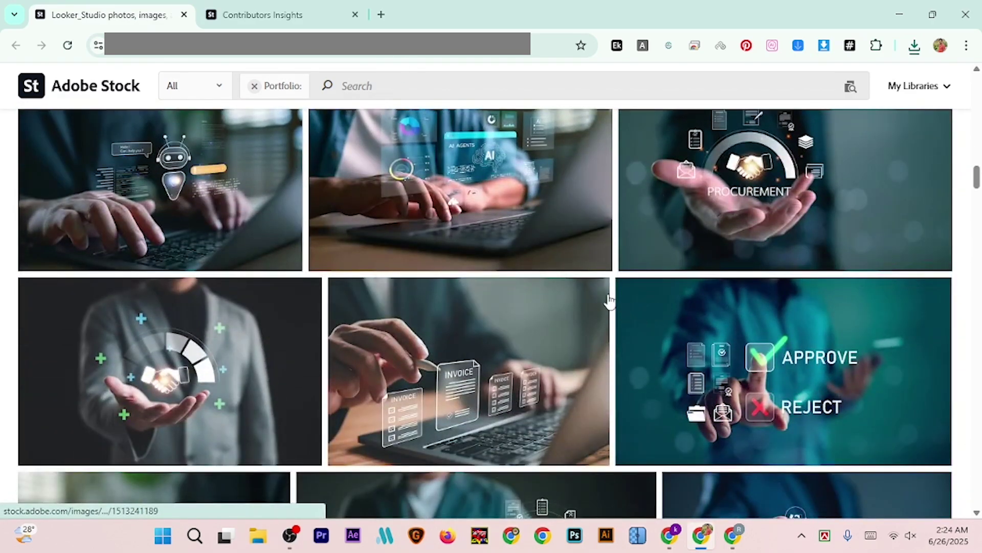
pyautogui.rightClick(710, 341)
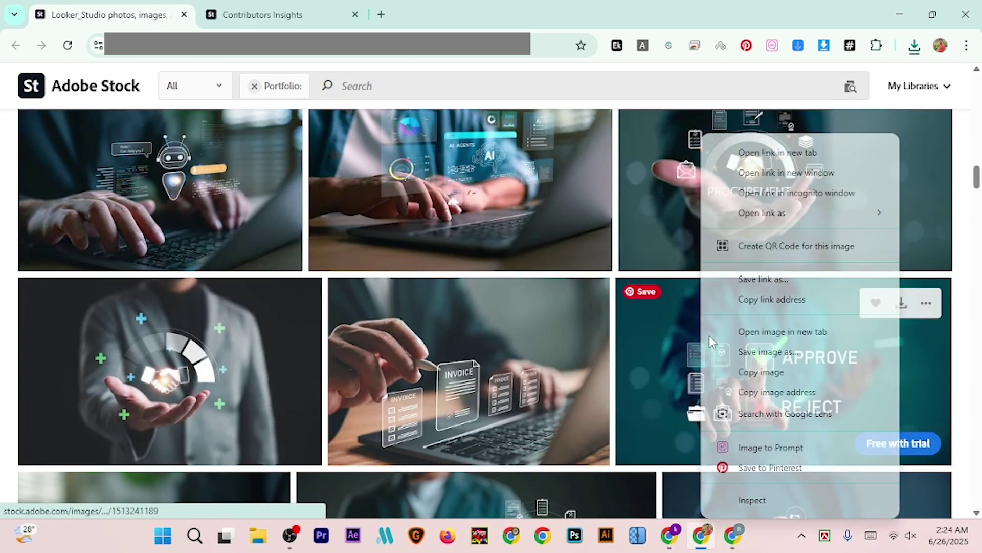
pyautogui.click(772, 352)
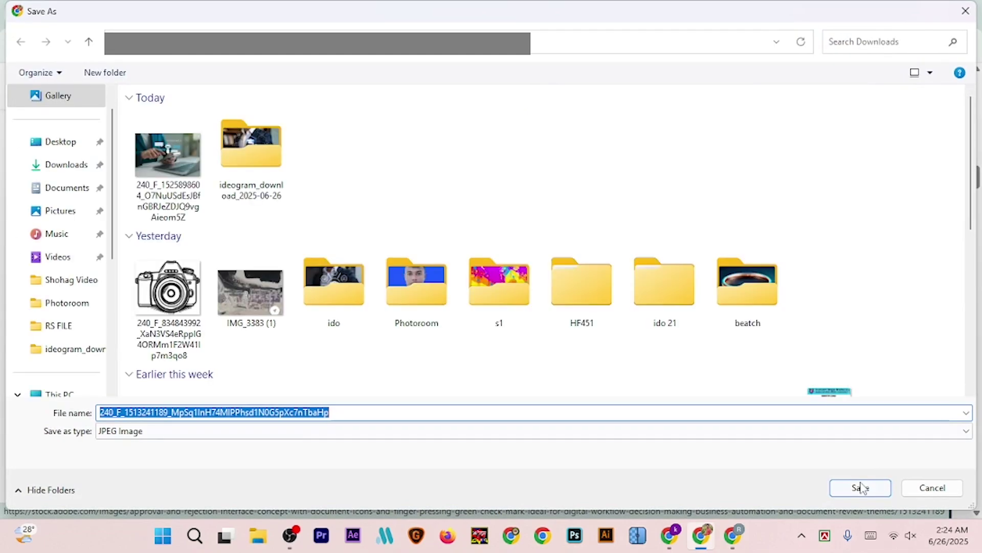
pyautogui.click(863, 488)
# Step: Look through the remaining images on the first page of the portfolio, down to the page navigation
pyautogui.scroll(-4, 439, 309)
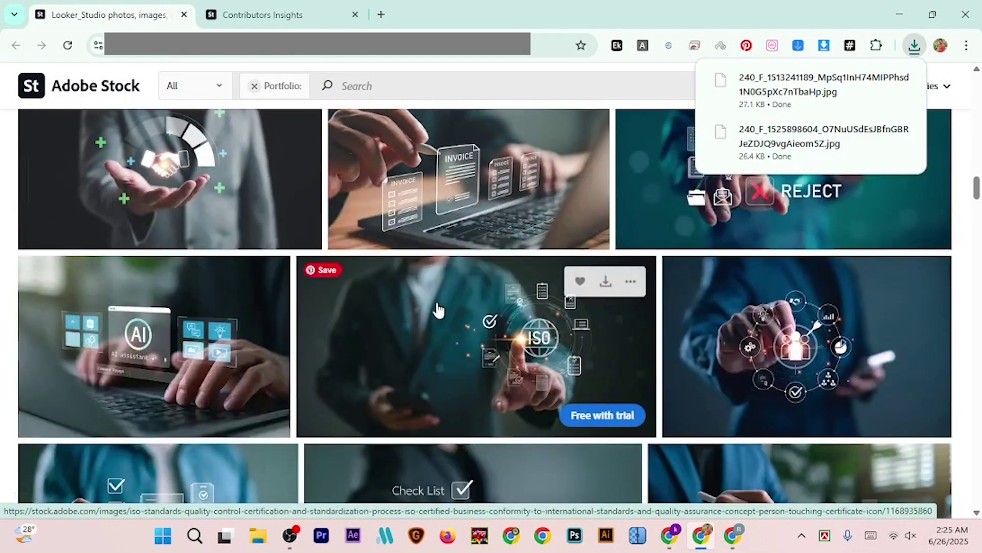
pyautogui.scroll(-4, 439, 309)
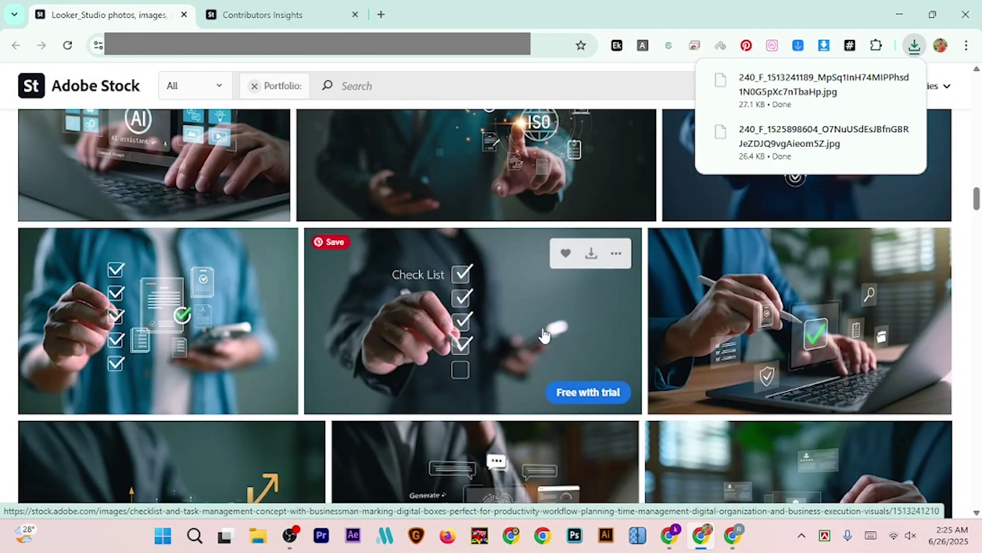
pyautogui.scroll(15, 543, 335)
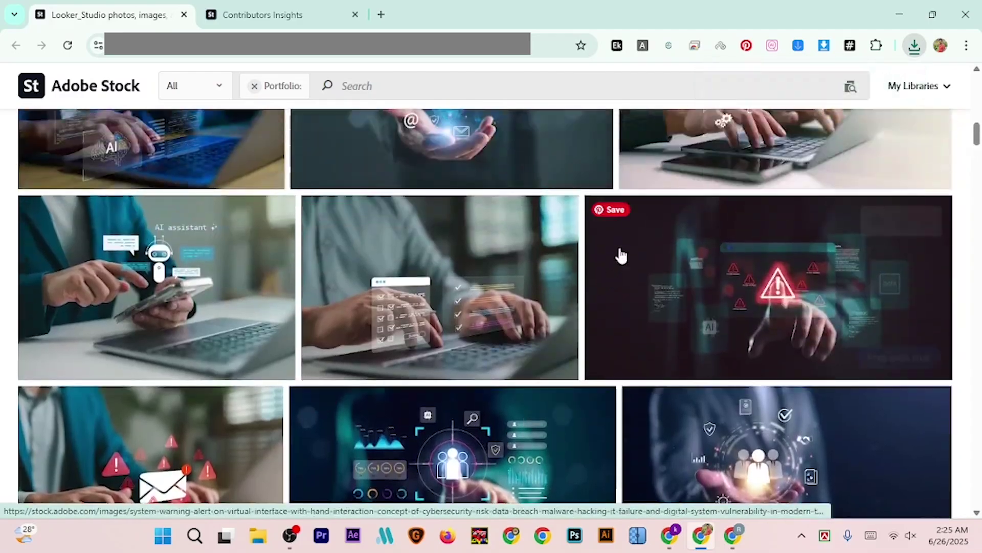
pyautogui.scroll(-15, 566, 294)
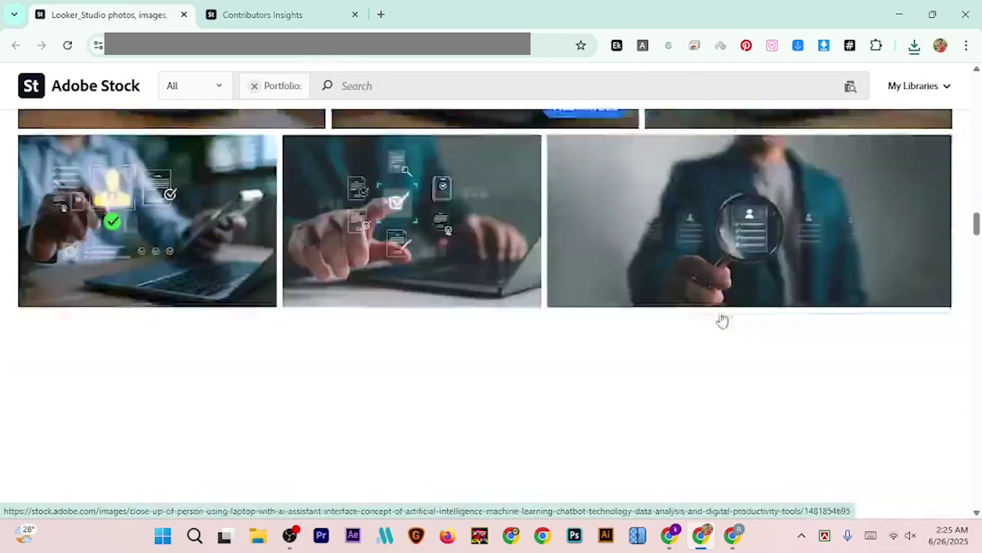
pyautogui.scroll(-15, 723, 320)
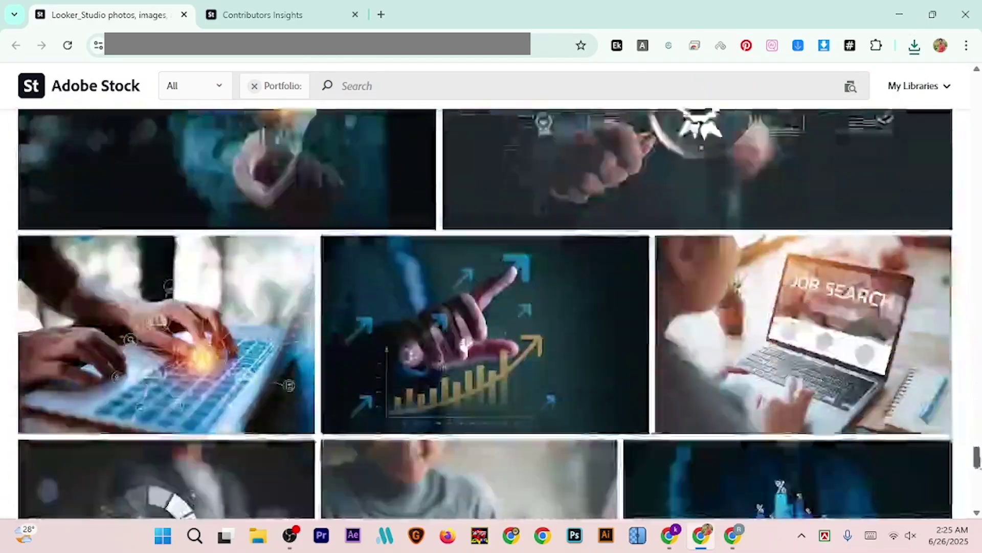
pyautogui.scroll(-10, 491, 314)
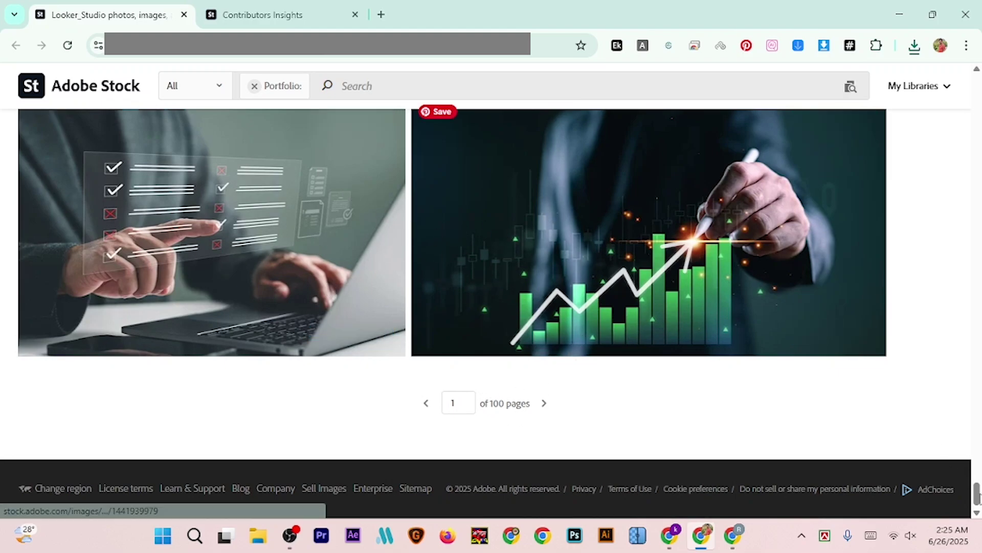
# Step: Review the portfolio's business and AI concept photos again from the beginning, past the invoice and ISO images
pyautogui.scroll(20, 545, 307)
pyautogui.scroll(-10, 589, 358)
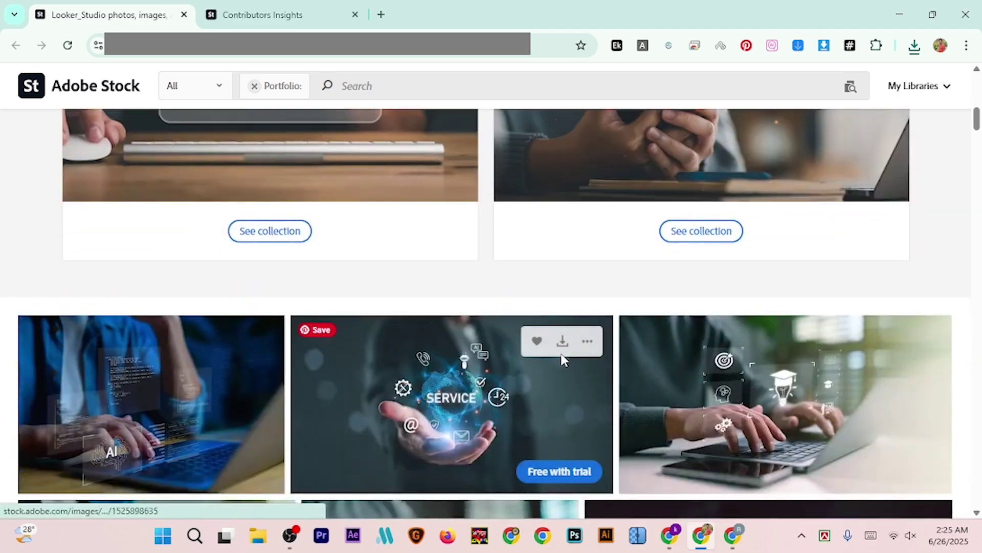
pyautogui.scroll(-2, 609, 354)
pyautogui.scroll(-1, 596, 356)
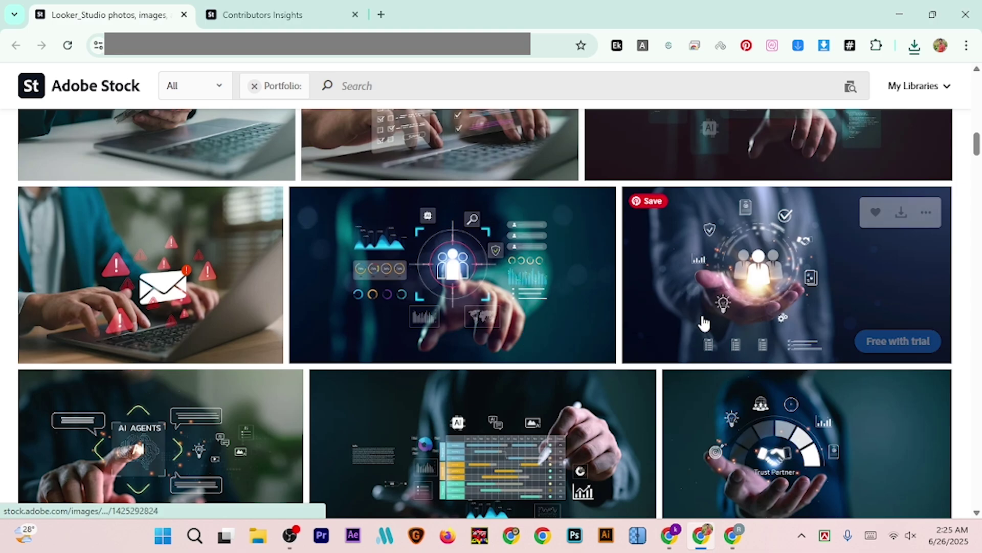
pyautogui.scroll(-4, 627, 336)
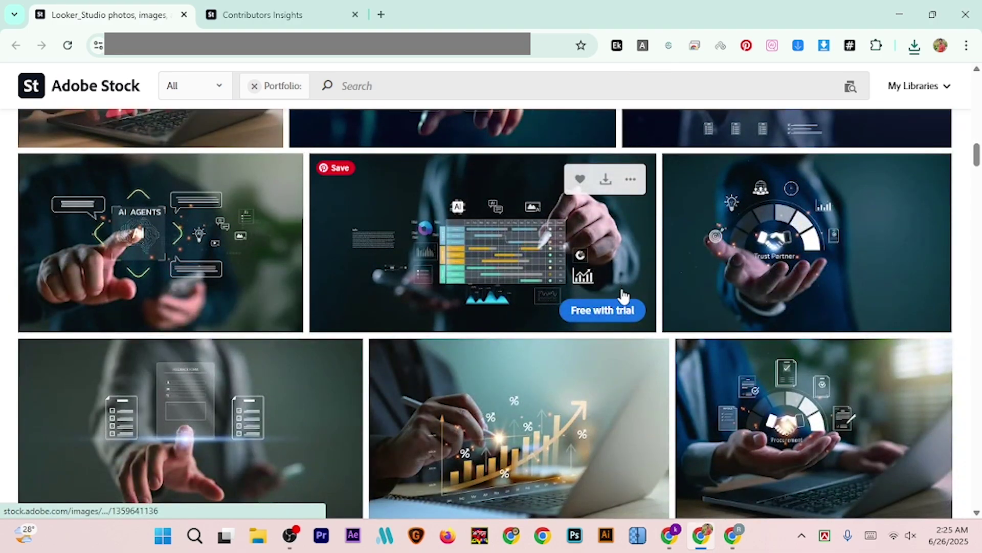
pyautogui.scroll(-4, 623, 295)
pyautogui.scroll(-4, 487, 314)
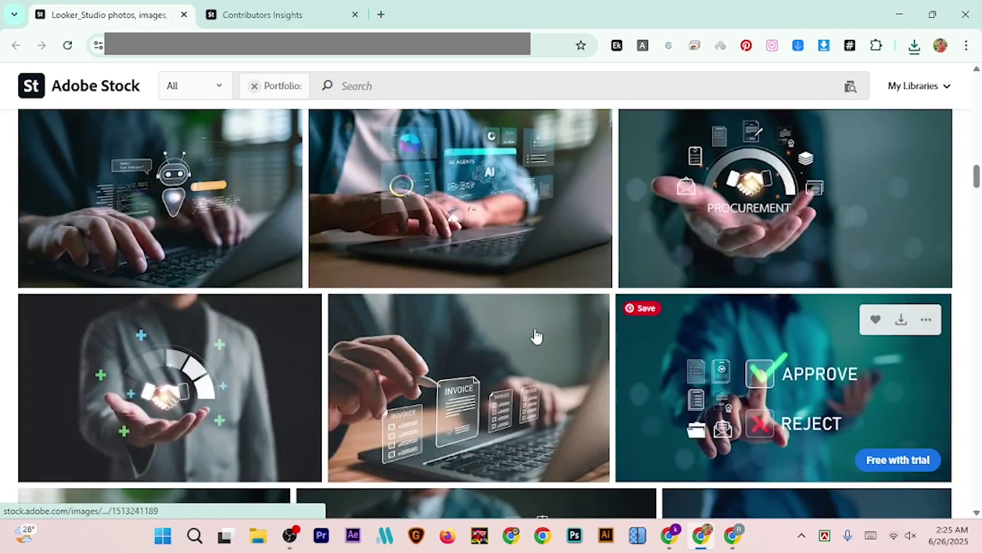
pyautogui.scroll(-4, 587, 263)
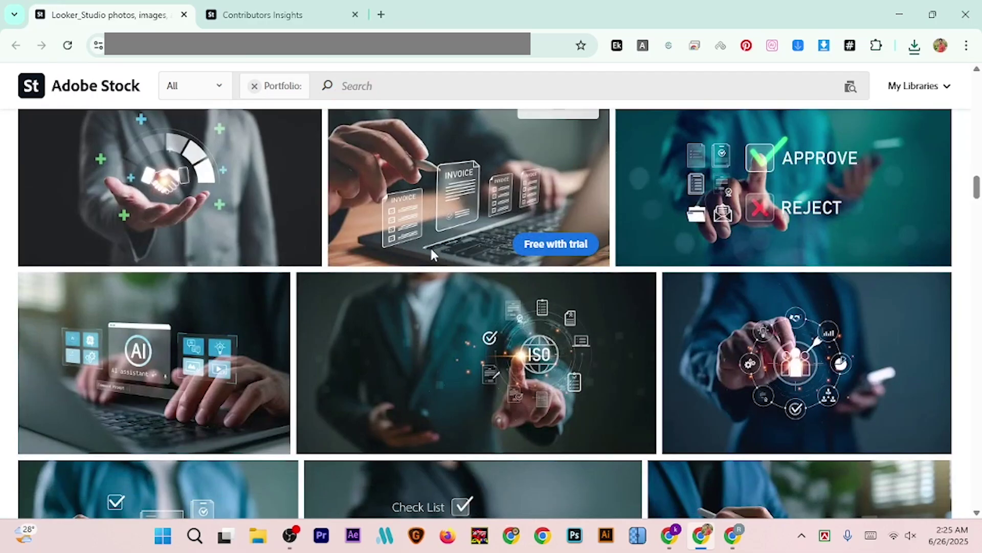
# Step: Go to page 5 of the Looker_Studio portfolio using the page number field below the images
pyautogui.scroll(-7, 516, 292)
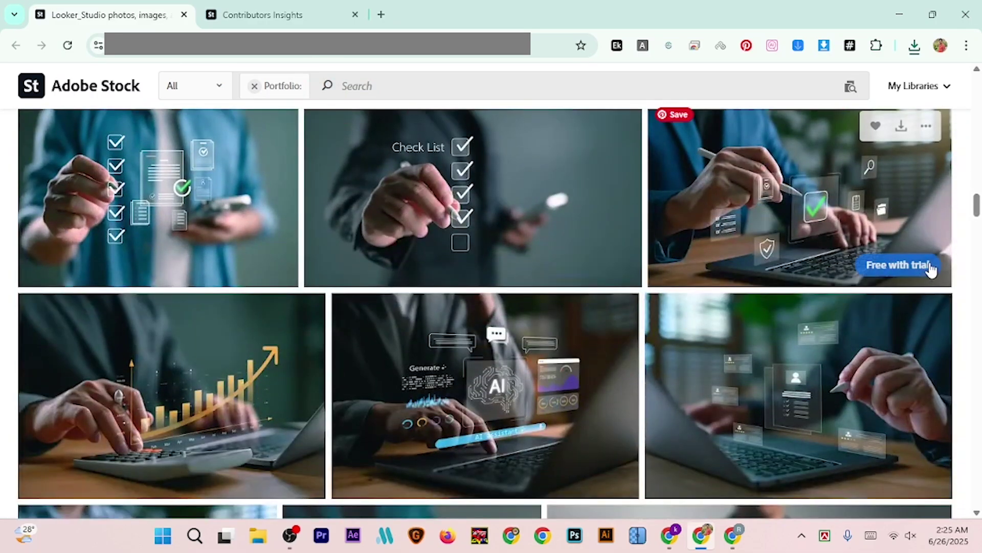
pyautogui.moveTo(976, 207); pyautogui.dragTo(975, 512)
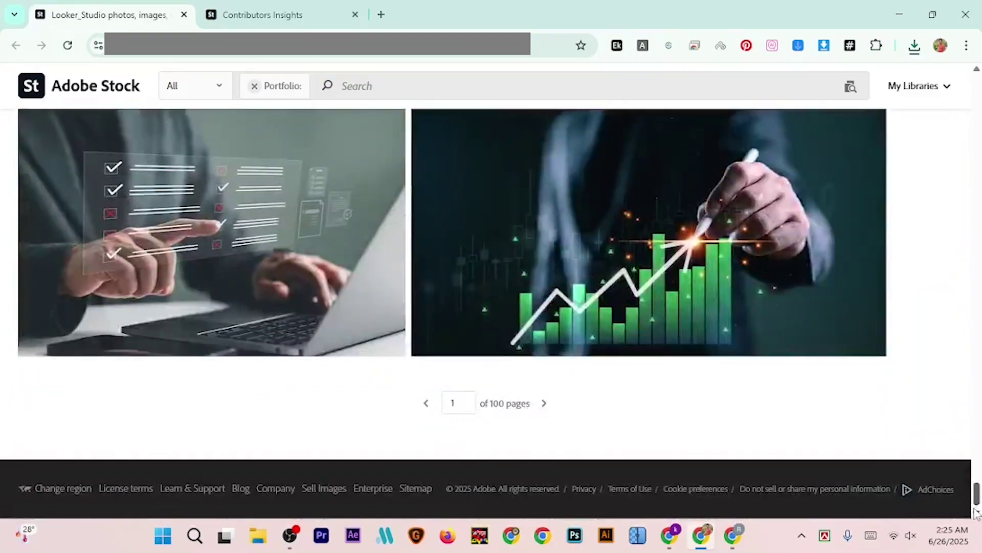
pyautogui.doubleClick(459, 405)
pyautogui.write('5')
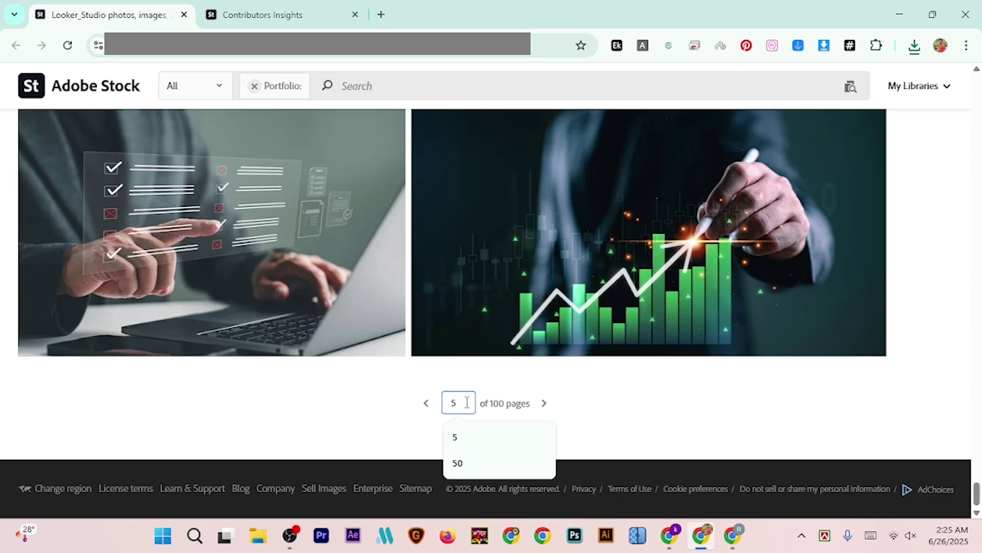
pyautogui.press('Return')
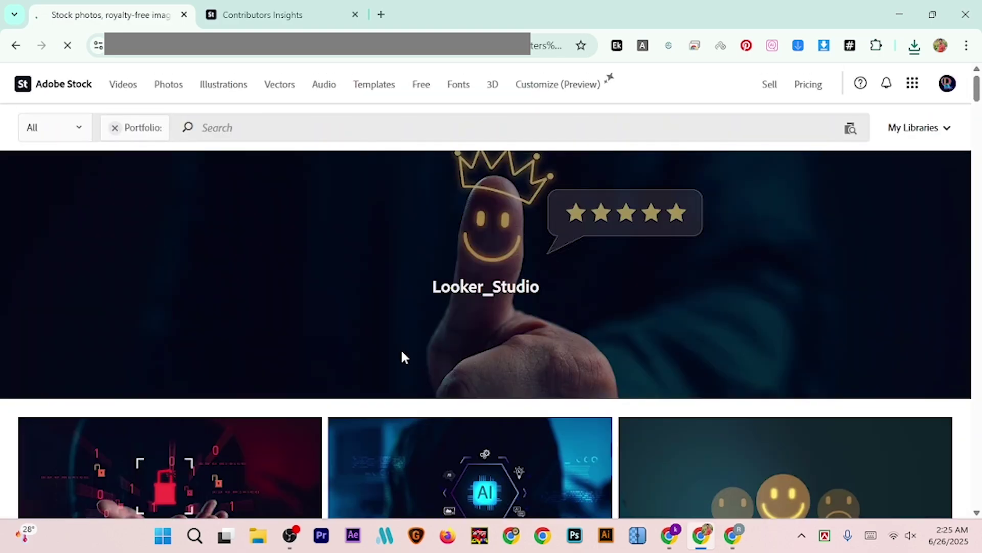
# Step: Close the design keyword overlay and look through page 5 of the portfolio down to its page navigation
pyautogui.scroll(-6, 285, 368)
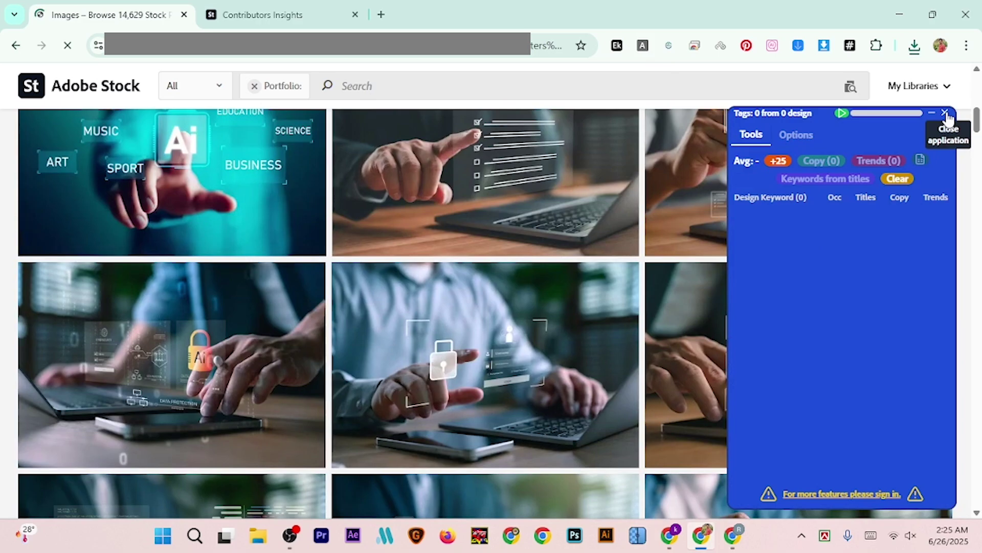
pyautogui.click(947, 113)
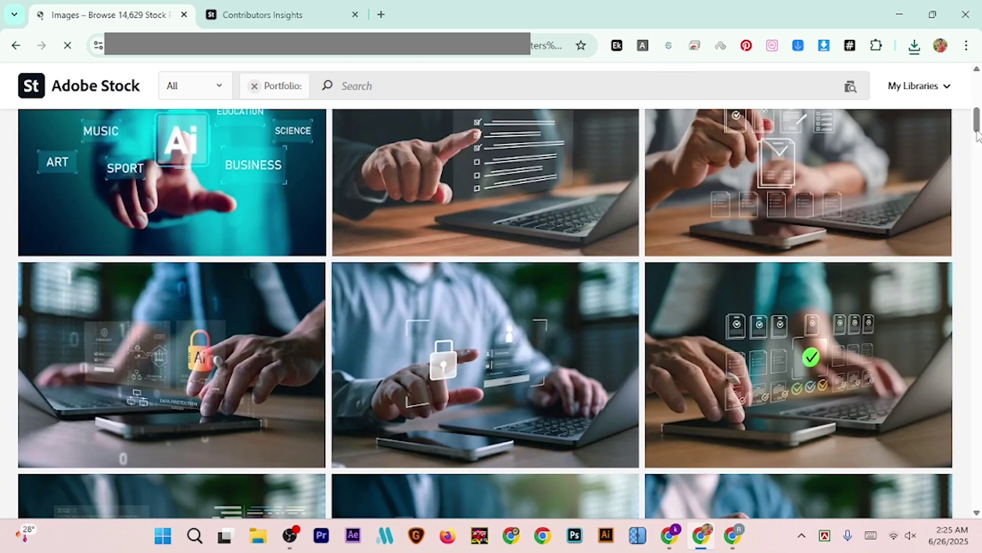
pyautogui.moveTo(976, 123); pyautogui.dragTo(979, 506)
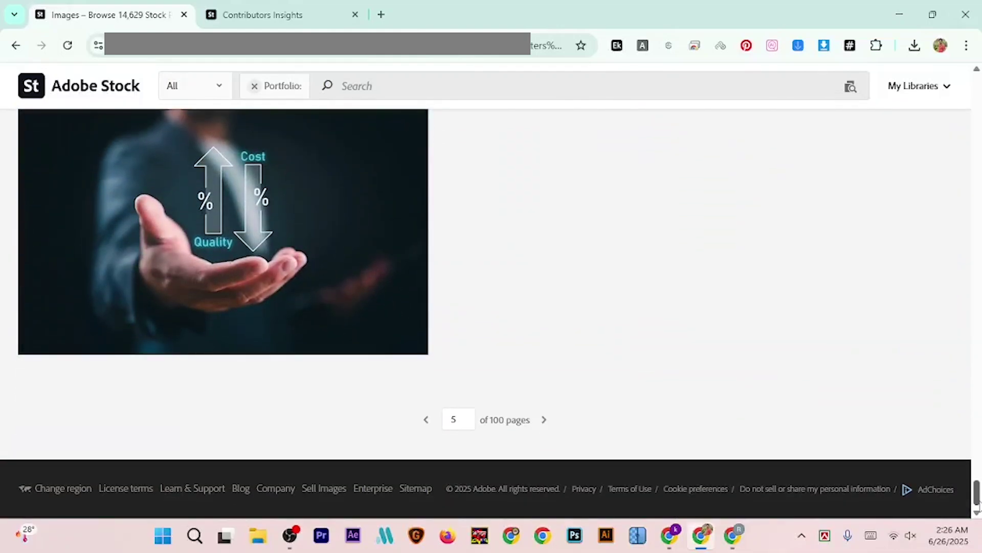
# Step: Go to page 8 of the portfolio and look through its photos down to the page navigation
pyautogui.click(444, 421)
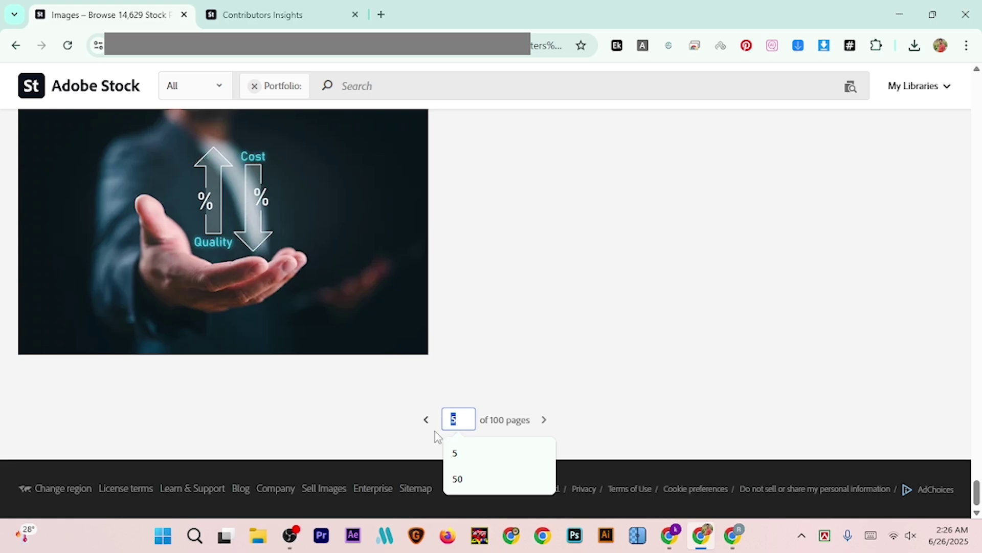
pyautogui.write('8')
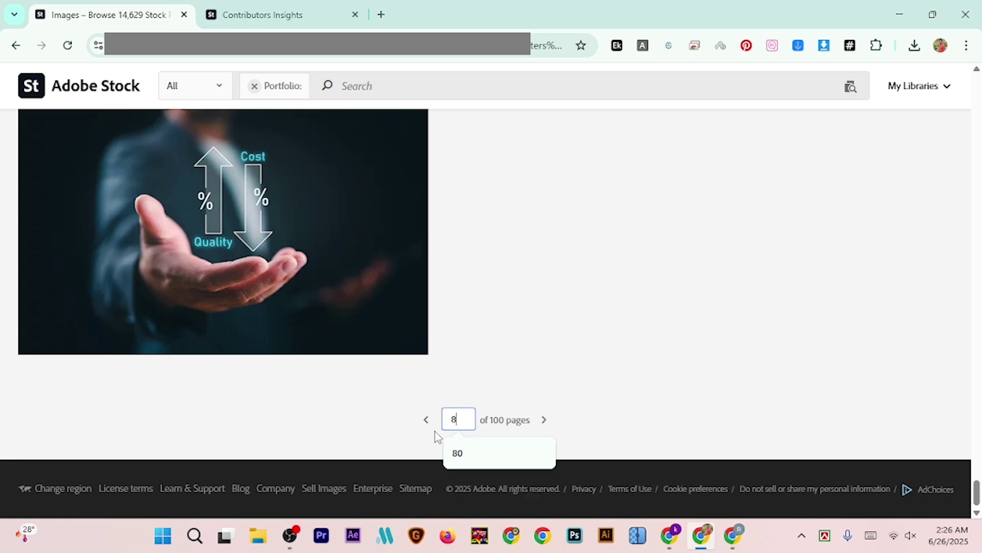
pyautogui.press('Return')
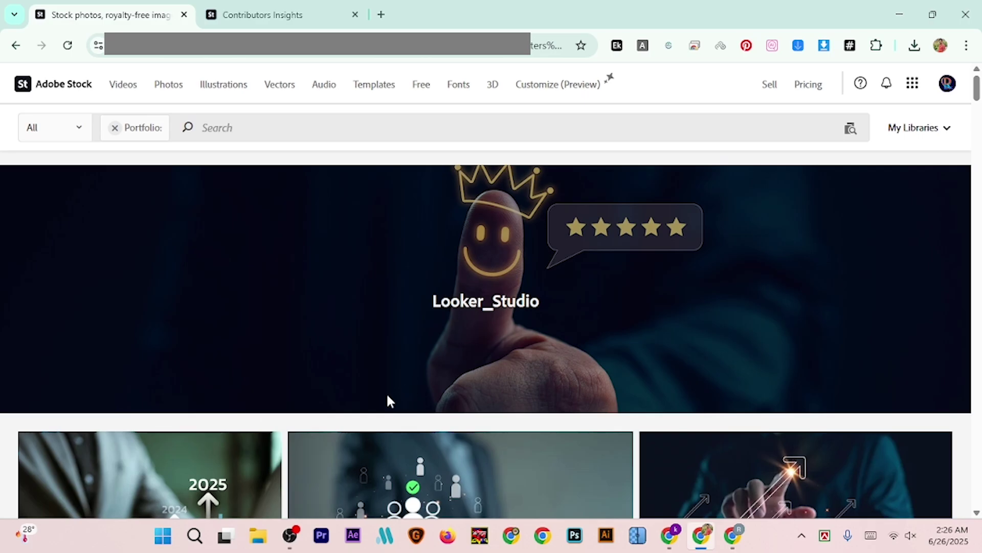
pyautogui.scroll(-5, 389, 401)
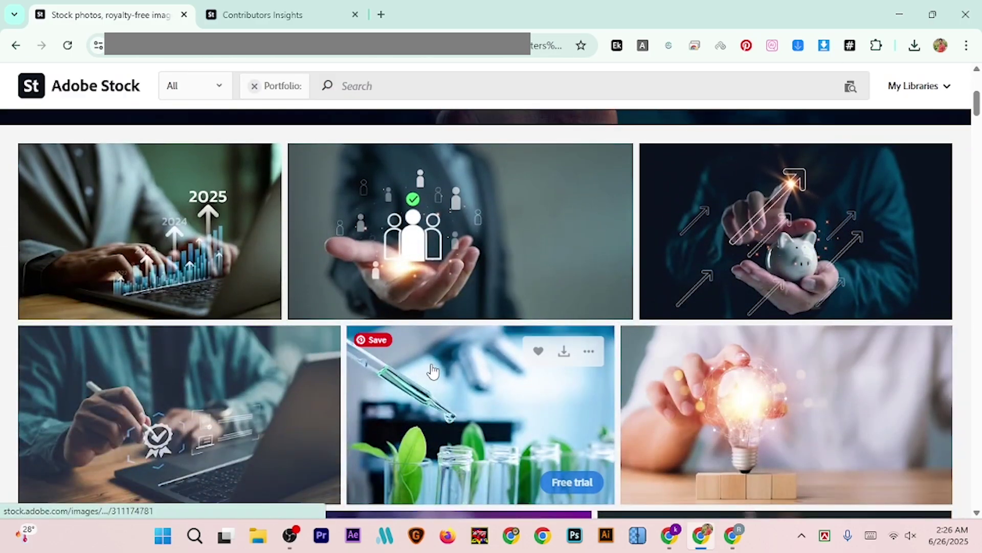
pyautogui.scroll(-3, 433, 370)
pyautogui.moveTo(978, 123); pyautogui.dragTo(978, 500)
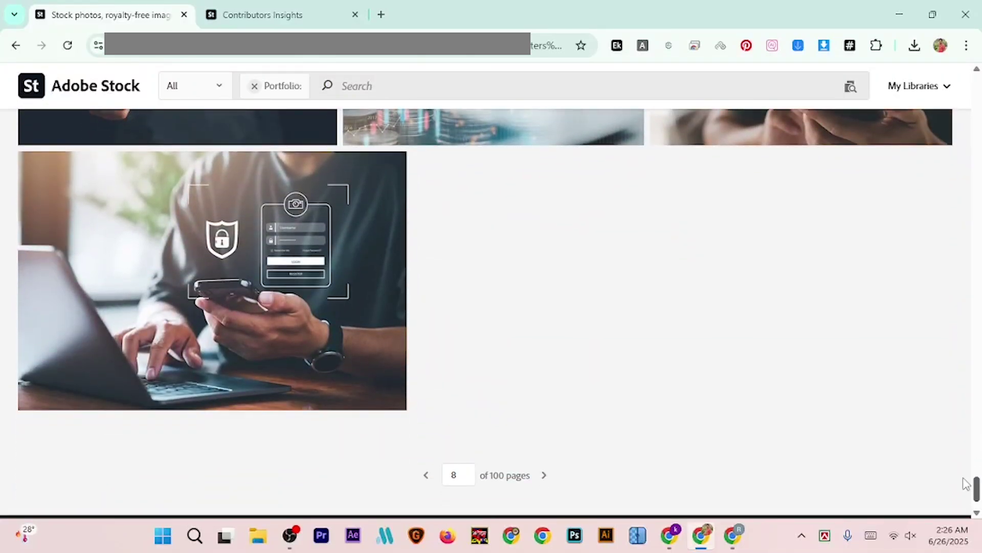
# Step: Review the page 8 photos from the end of the page back up to its first rows
pyautogui.scroll(20, 477, 275)
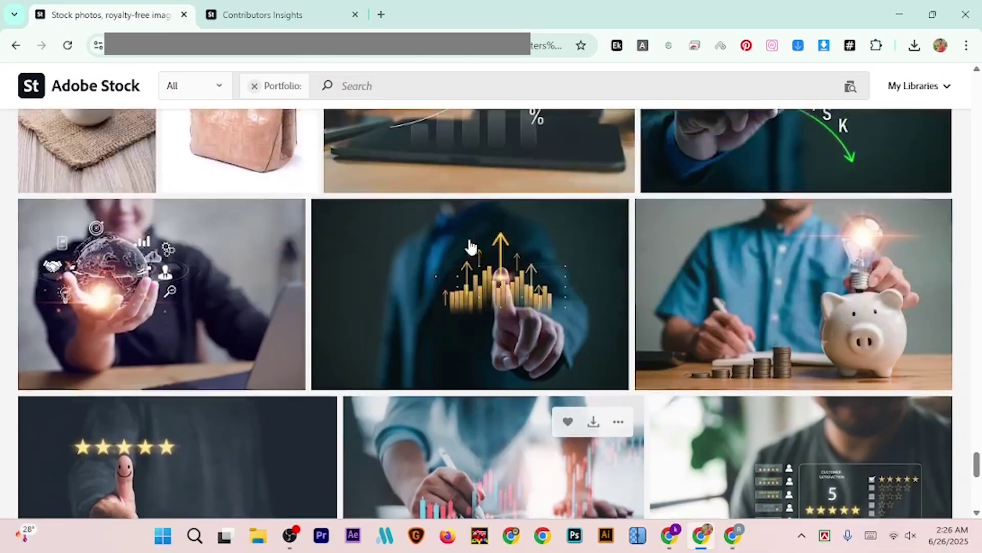
pyautogui.scroll(15, 488, 236)
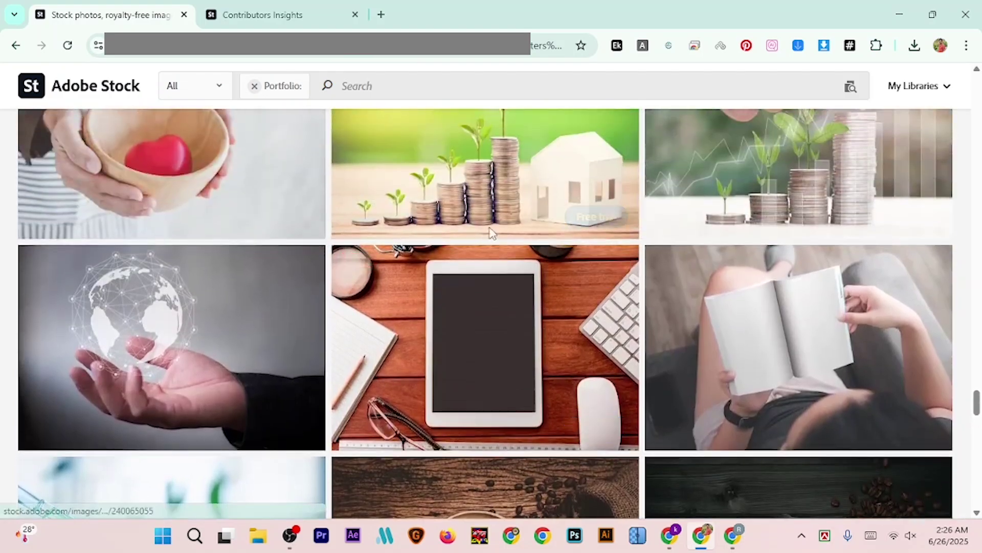
pyautogui.scroll(15, 556, 239)
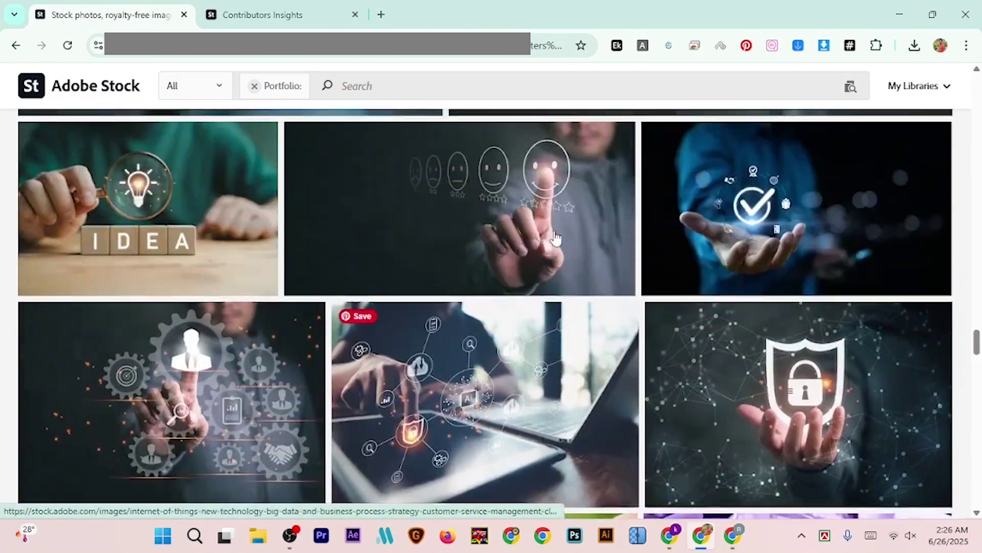
pyautogui.scroll(10, 556, 236)
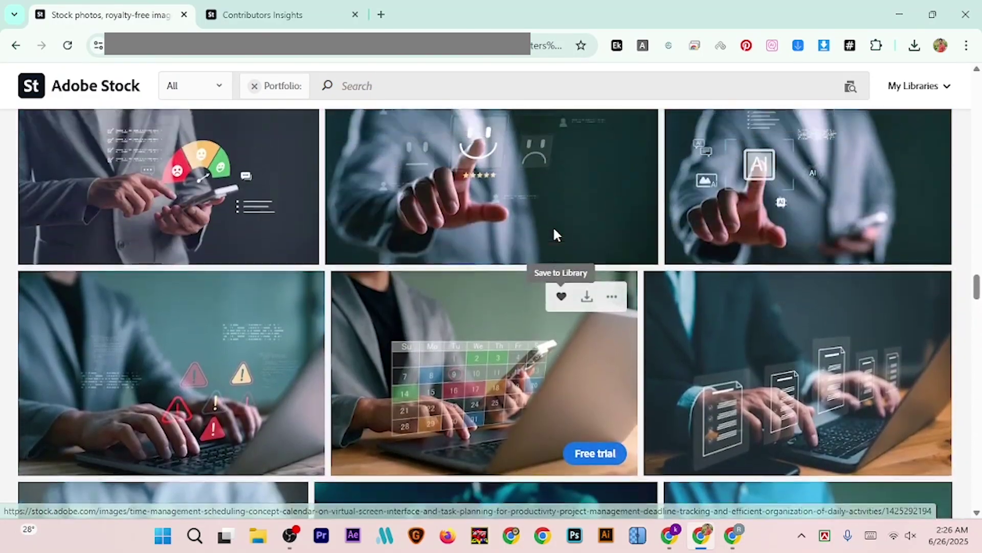
pyautogui.scroll(12, 555, 227)
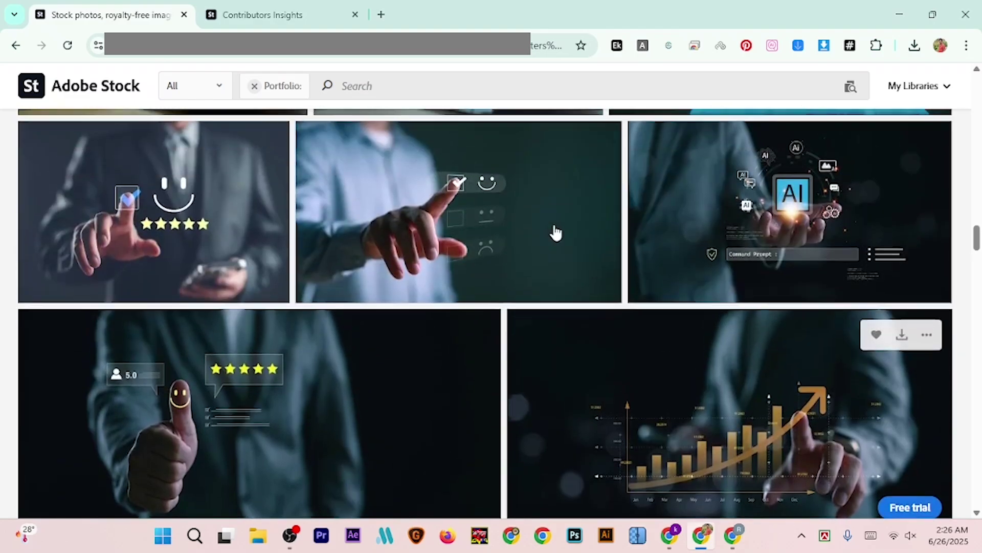
pyautogui.scroll(12, 556, 231)
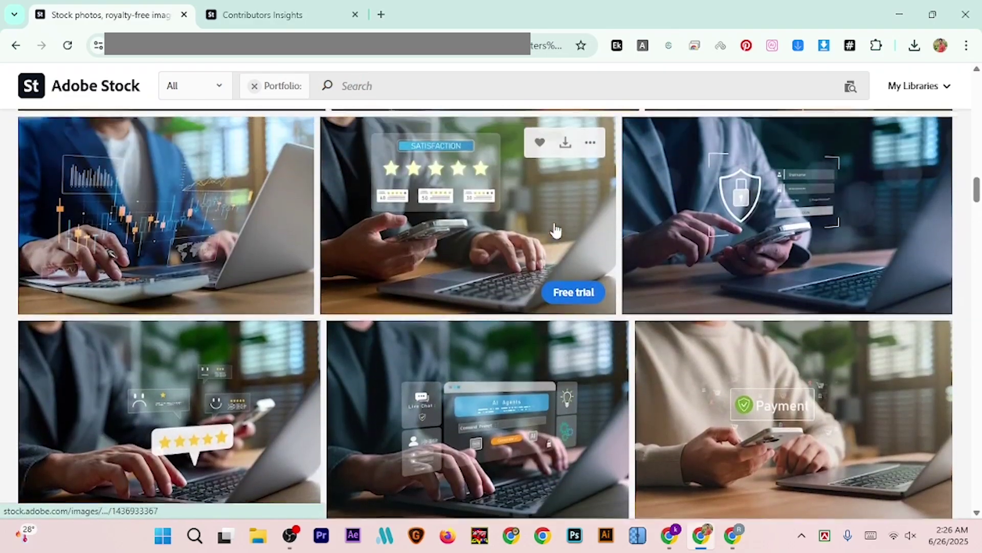
pyautogui.scroll(4, 556, 217)
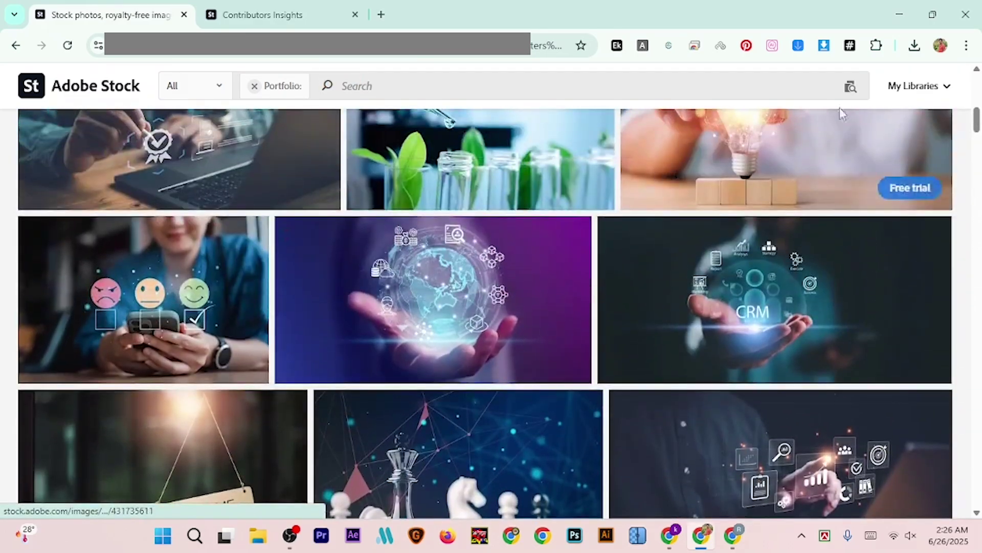
# Step: List the portfolio images in the image downloader extension, browse through them, and select all of them
pyautogui.click(799, 46)
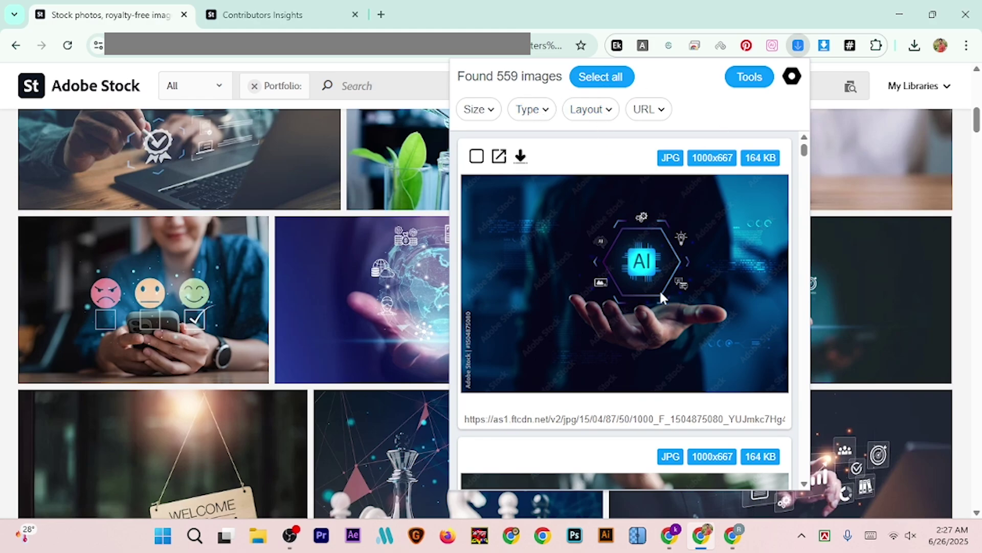
pyautogui.scroll(-8, 659, 290)
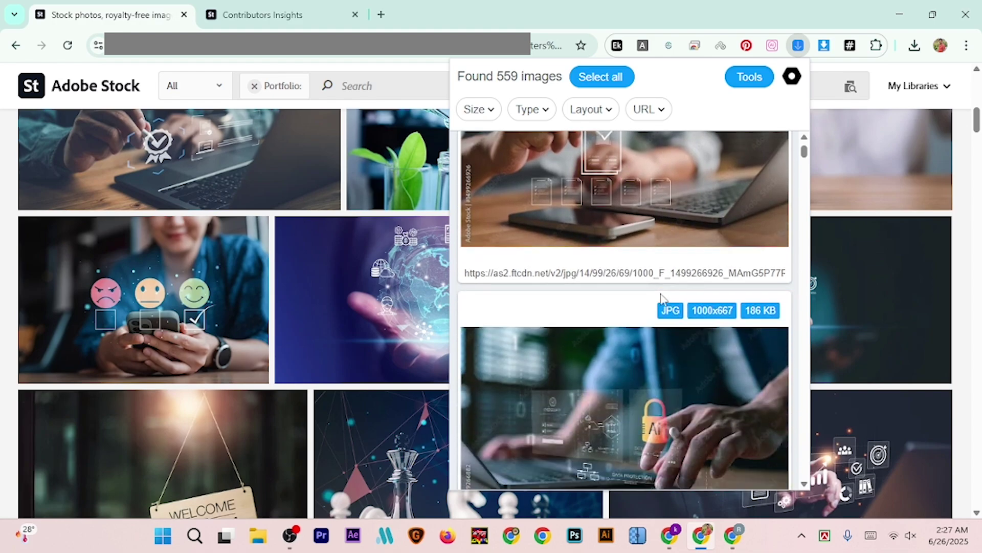
pyautogui.scroll(-10, 659, 291)
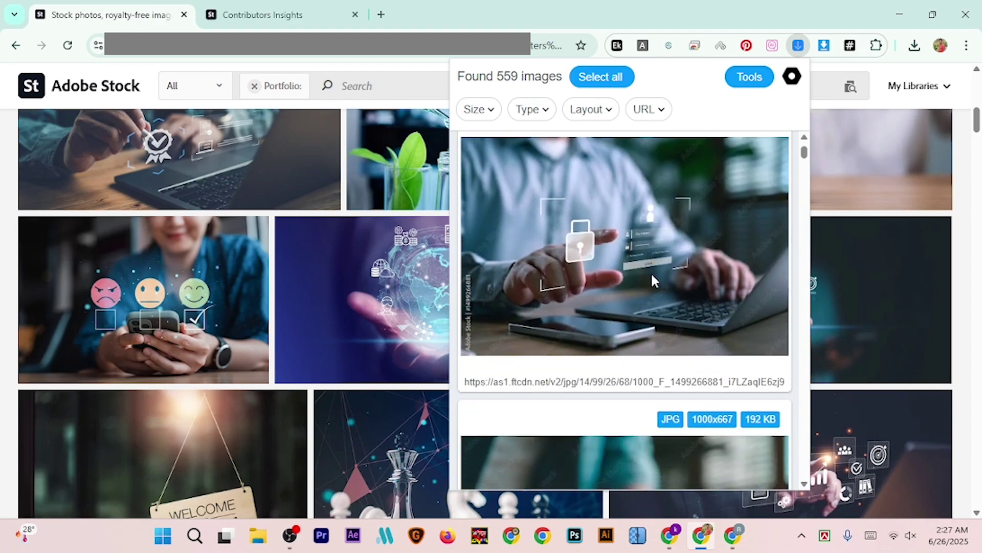
pyautogui.scroll(-12, 653, 272)
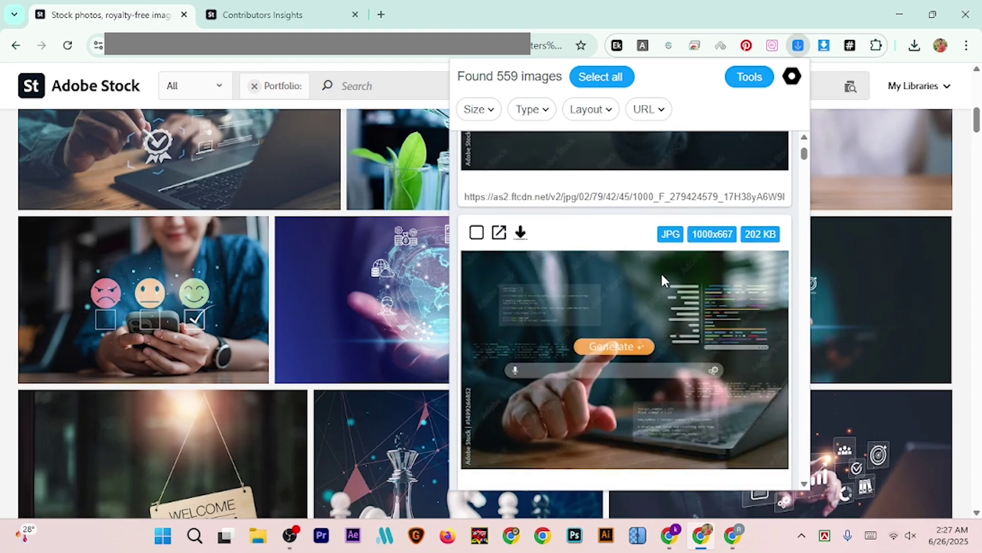
pyautogui.scroll(-12, 664, 280)
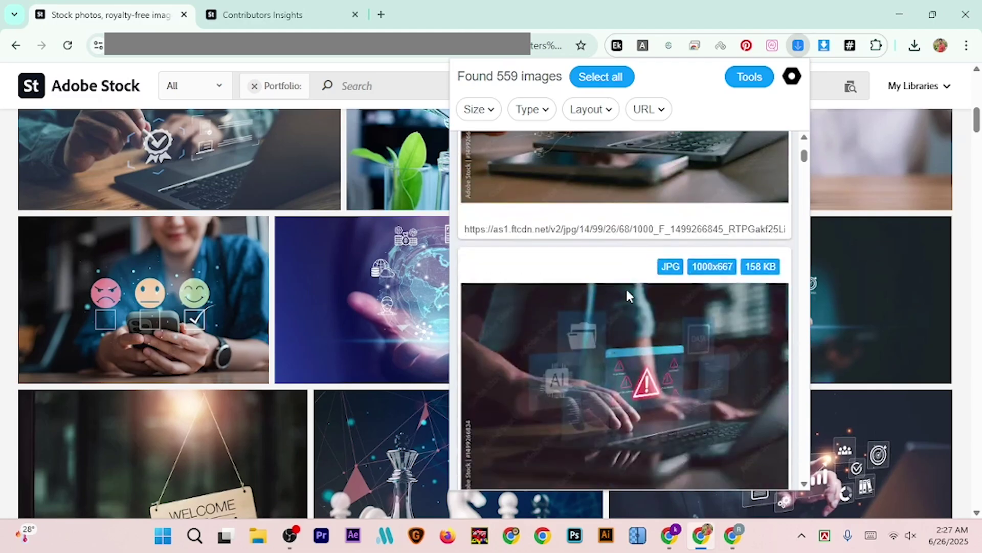
pyautogui.scroll(-7, 661, 327)
pyautogui.scroll(8, 662, 322)
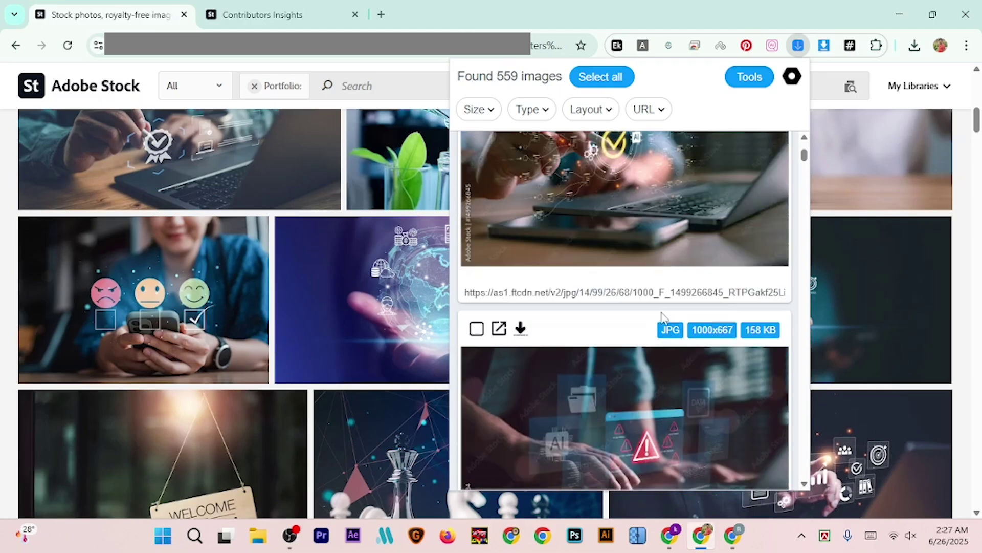
pyautogui.scroll(-12, 665, 307)
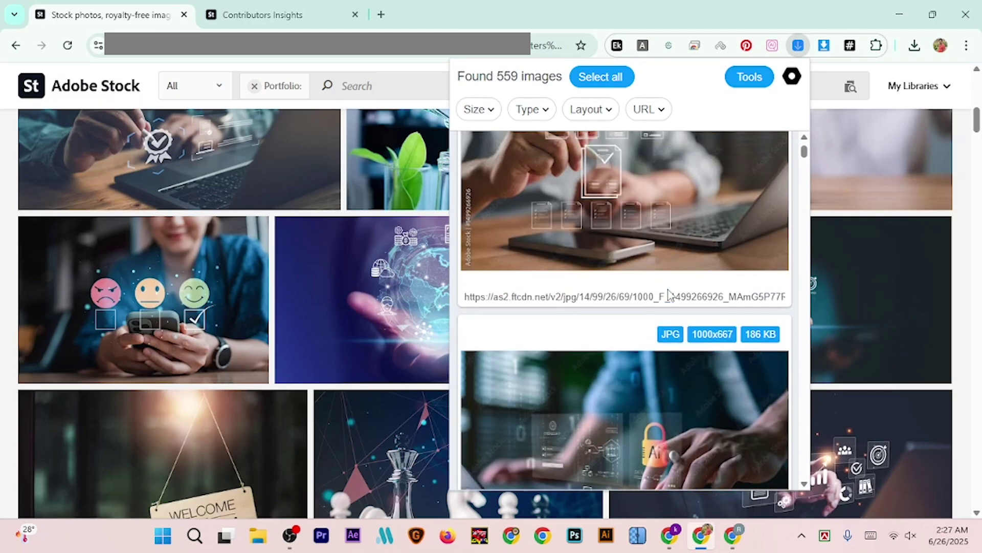
pyautogui.scroll(-4, 669, 295)
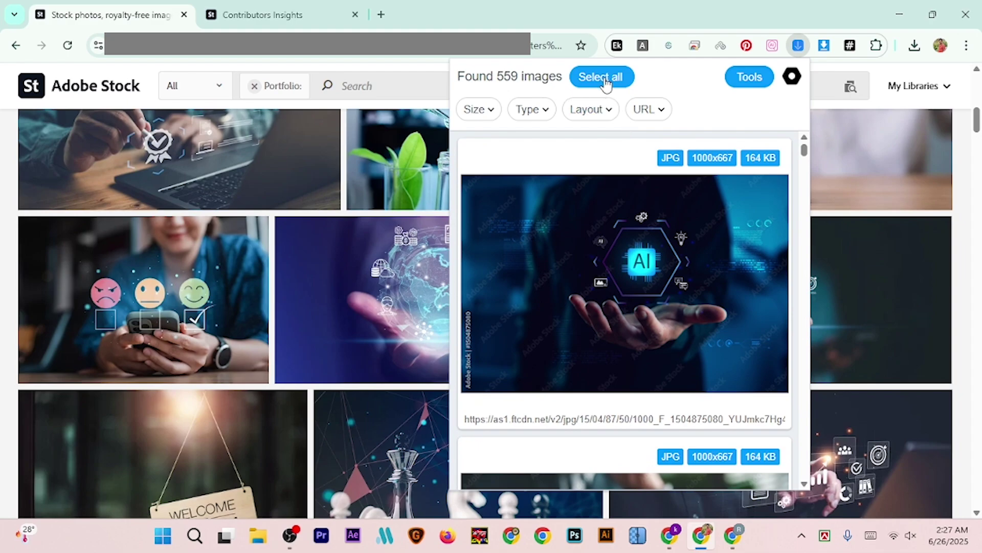
pyautogui.click(607, 81)
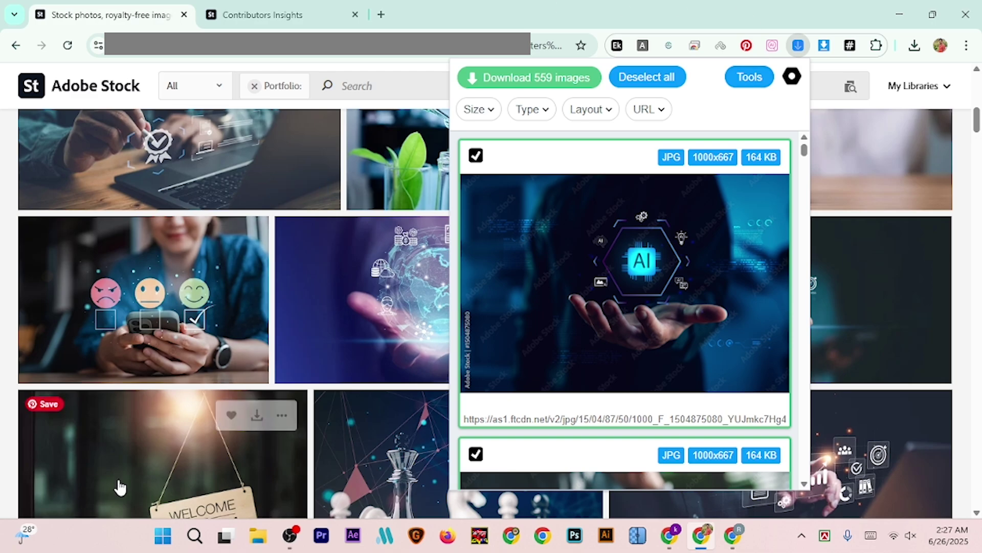
# Step: Switch to File Explorer and delete the APPROVE / REJECT and AI assistant photos from the Downloads folder
pyautogui.click(259, 535)
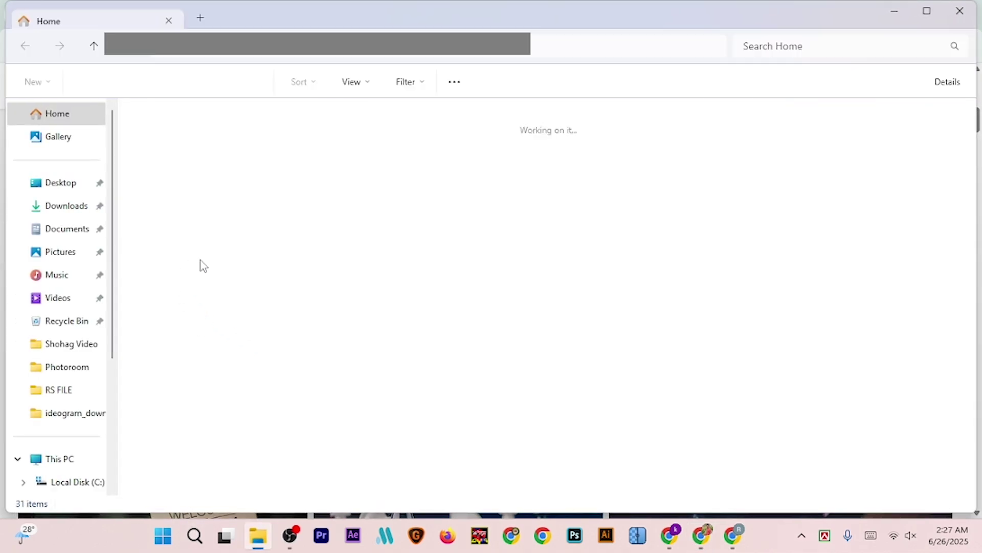
pyautogui.click(66, 206)
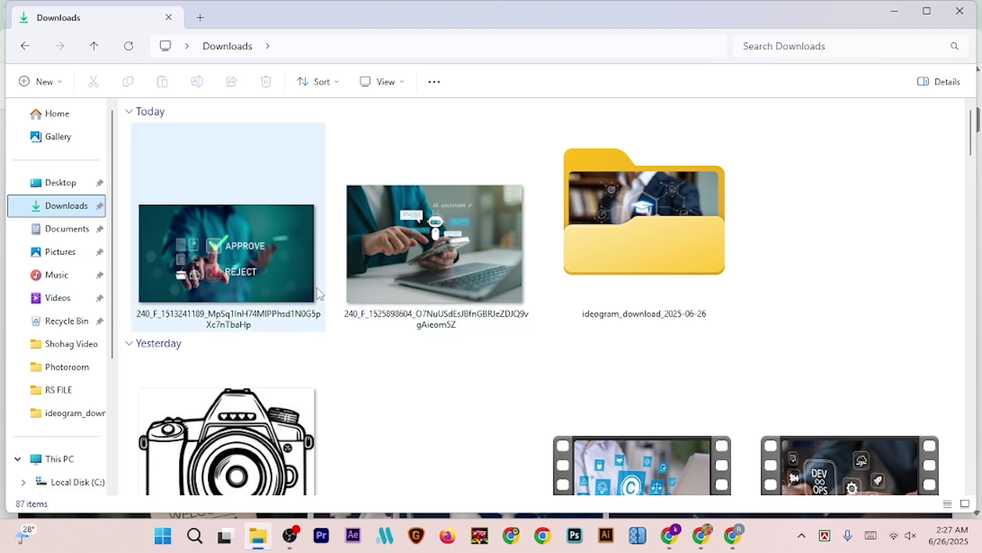
pyautogui.click(254, 278)
pyautogui.keyDown('ctrl'); pyautogui.click(447, 279); pyautogui.keyUp('ctrl')
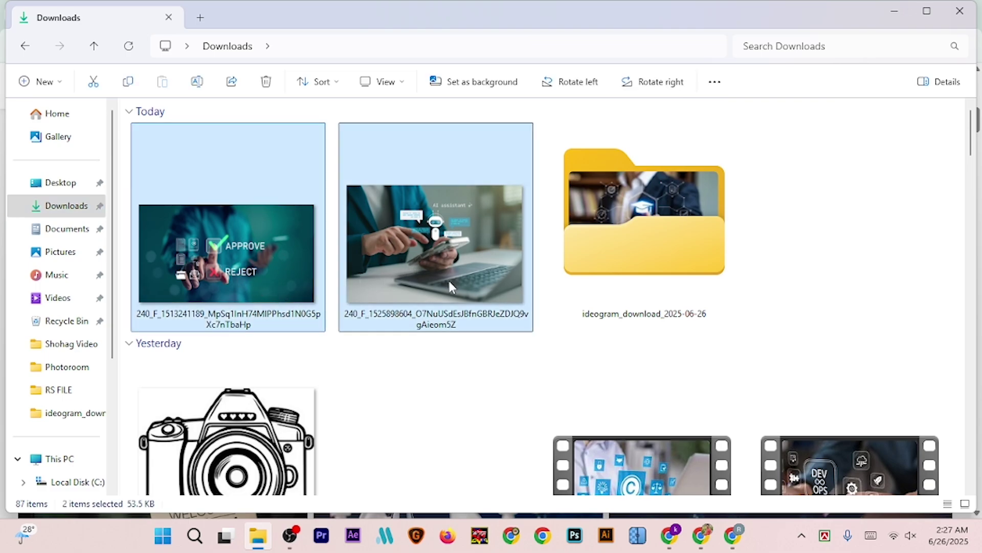
pyautogui.press('Delete')
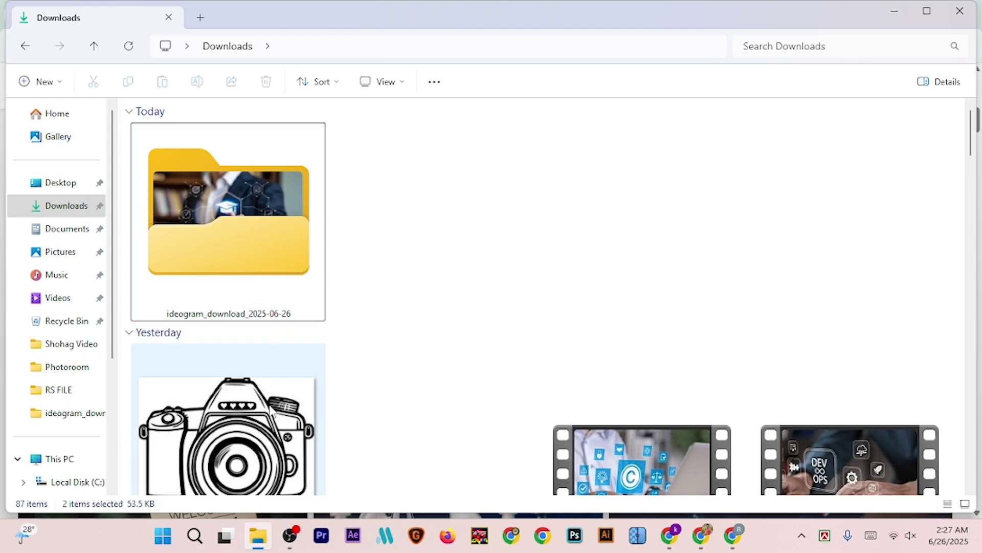
pyautogui.click(74, 214)
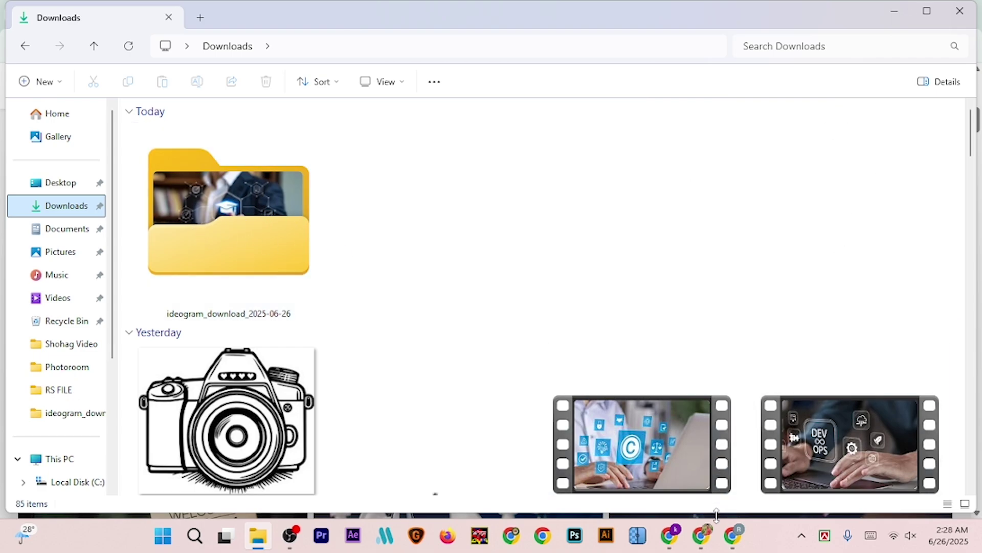
# Step: Switch back to Chrome and deselect all images in the image downloader extension
pyautogui.click(702, 536)
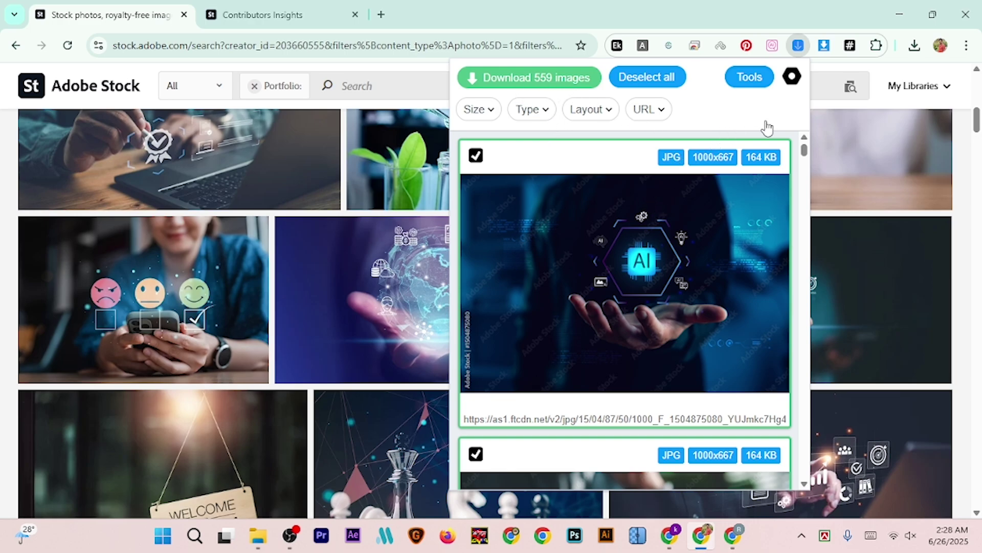
pyautogui.click(622, 79)
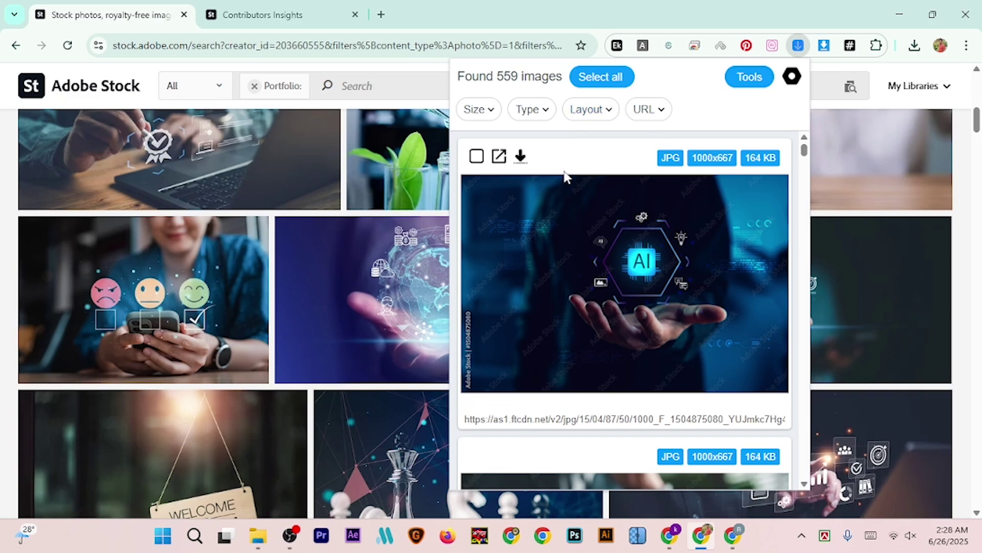
# Step: Select all portfolio images in the image downloader extension and download them
pyautogui.click(602, 78)
pyautogui.scroll(-10, 544, 184)
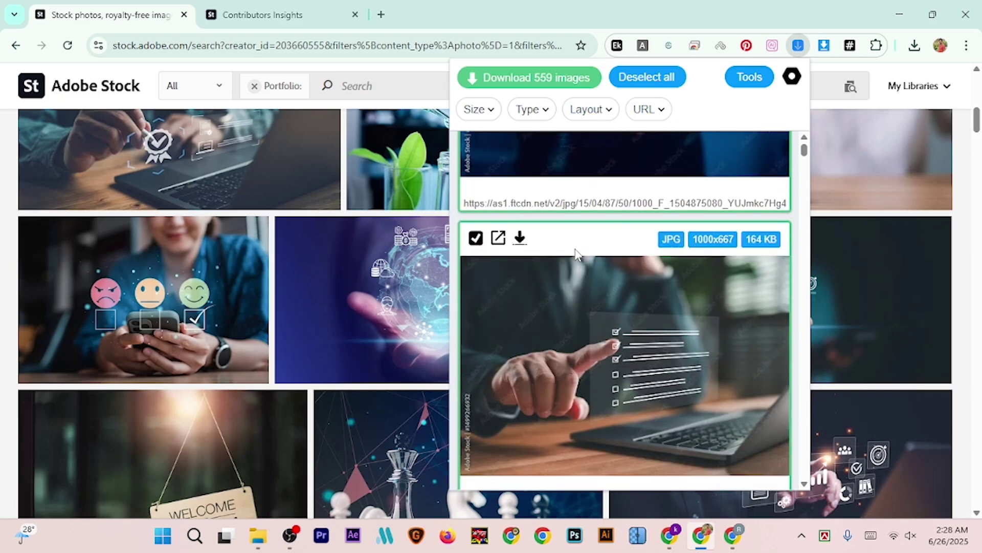
pyautogui.scroll(10, 563, 246)
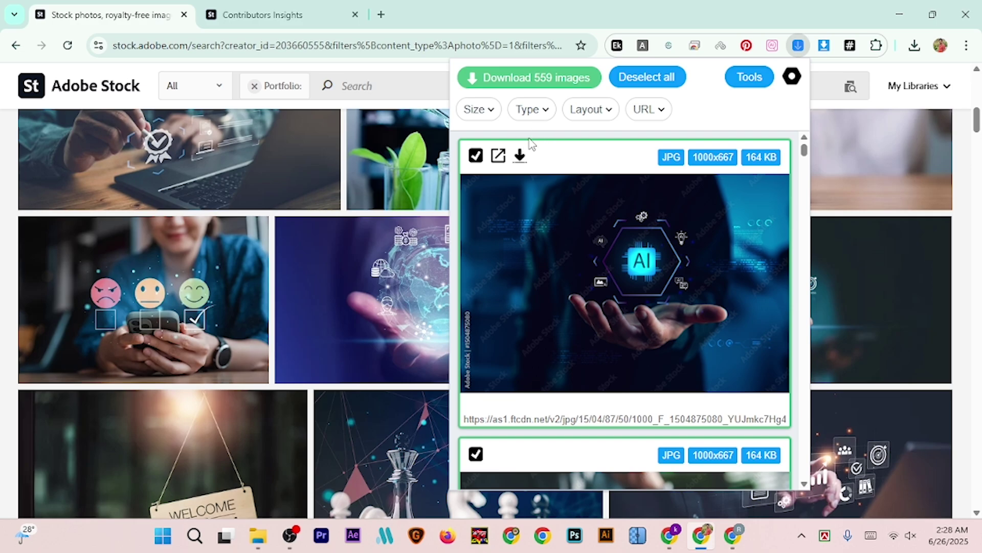
pyautogui.click(518, 81)
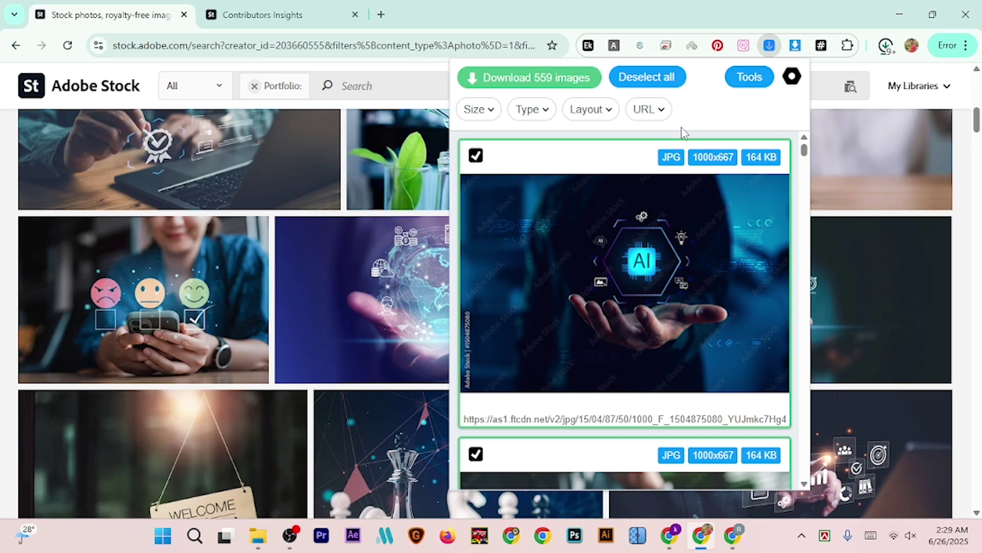
# Step: Switch to File Explorer and look through the downloaded portfolio images in the Downloads folder
pyautogui.moveTo(628, 145)
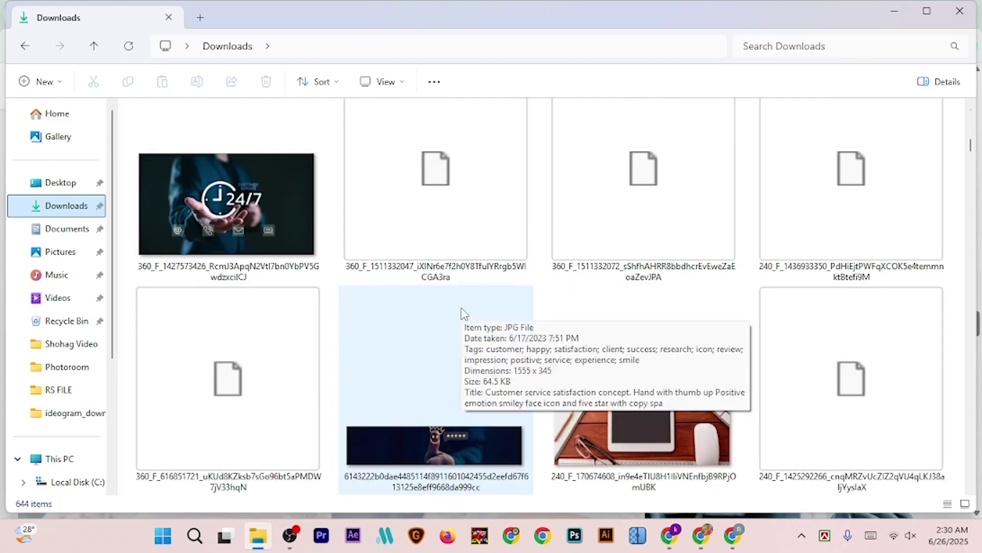
pyautogui.scroll(-10, 562, 305)
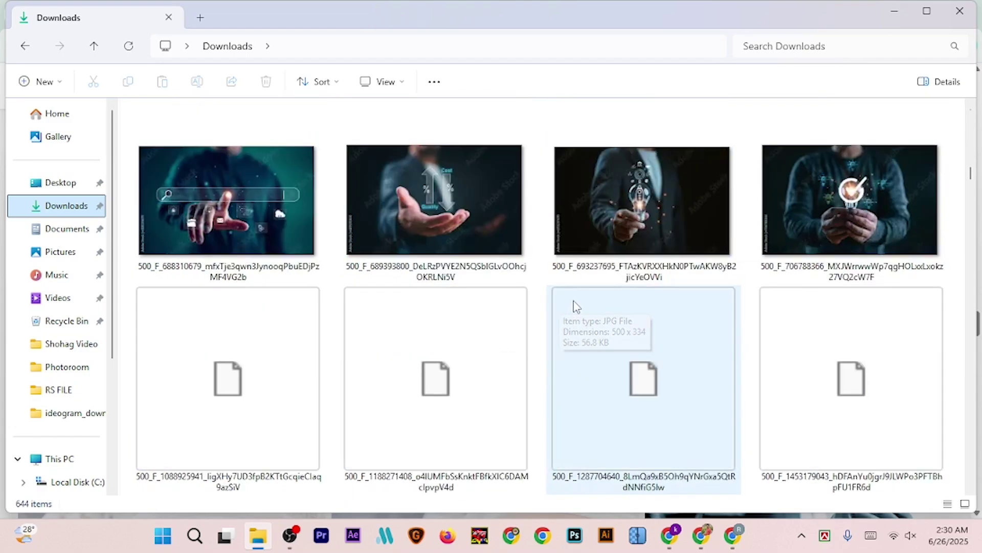
pyautogui.scroll(-10, 577, 306)
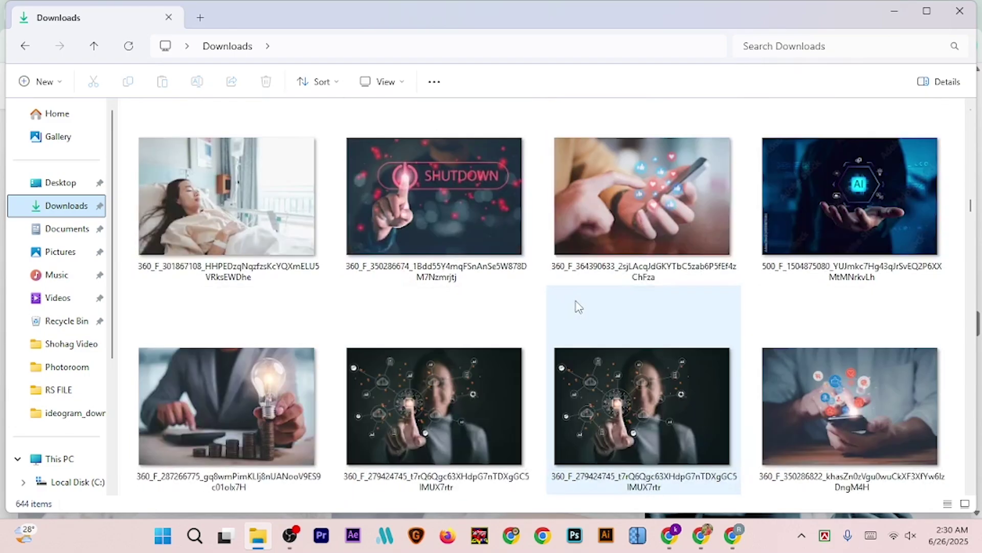
pyautogui.scroll(-10, 579, 302)
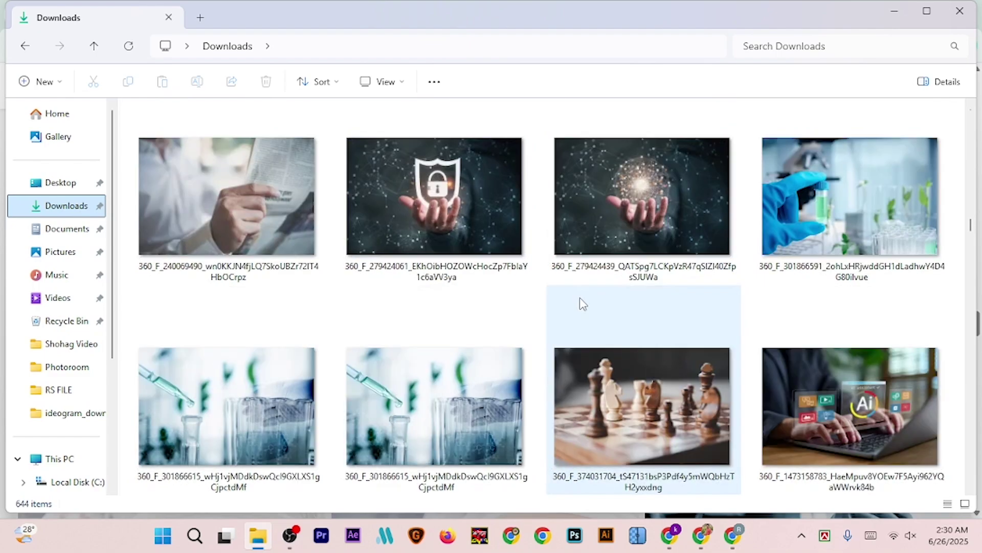
pyautogui.scroll(-10, 588, 299)
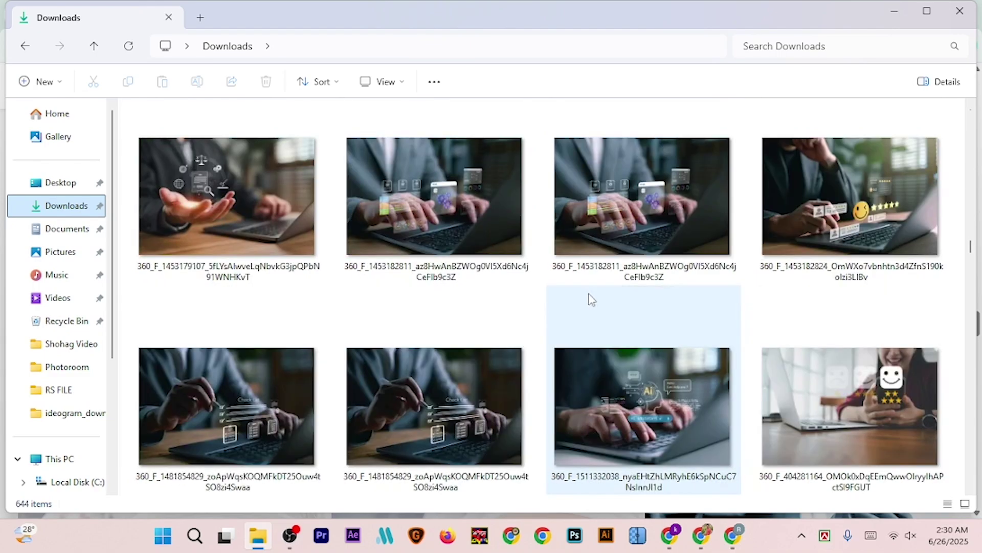
pyautogui.scroll(-10, 598, 297)
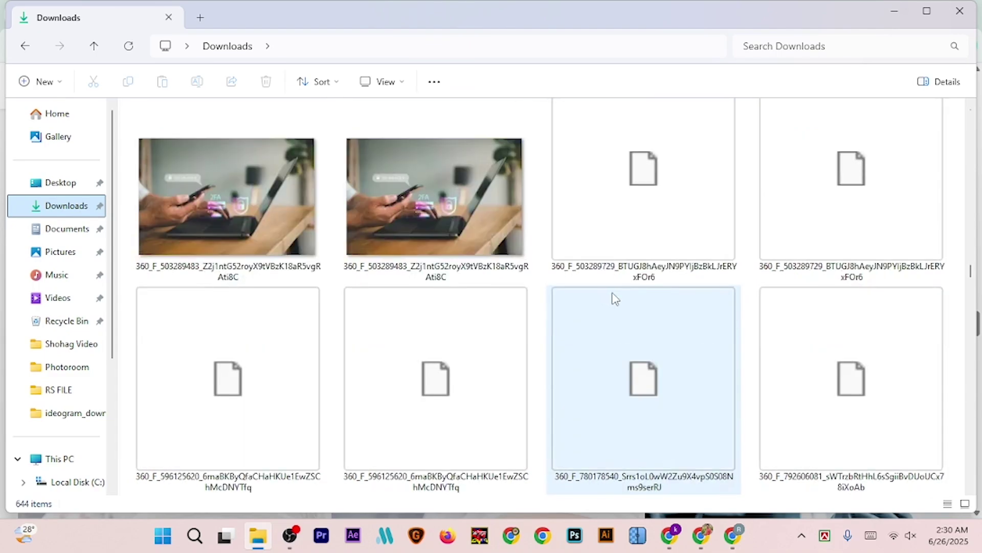
pyautogui.scroll(-10, 620, 298)
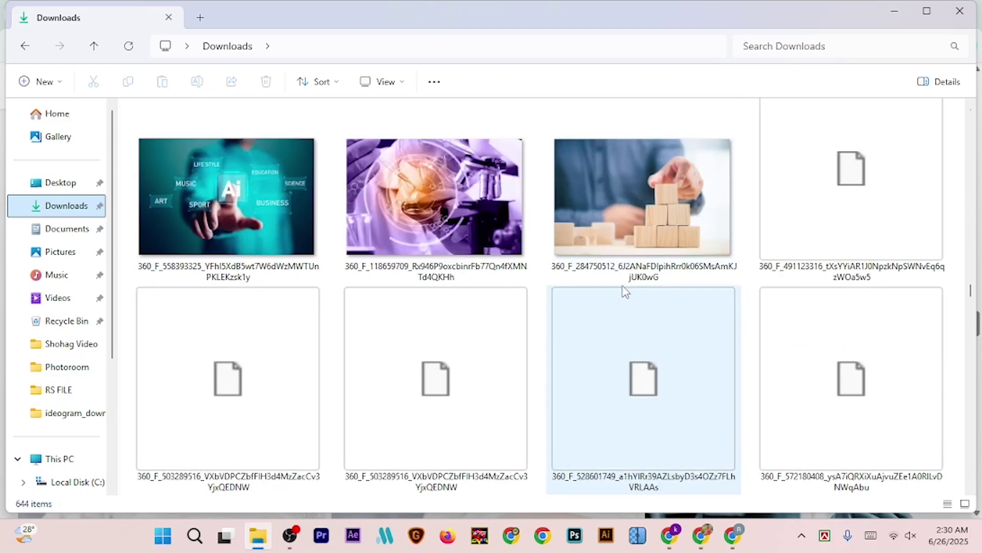
# Step: Switch back to Chrome, dismiss the download list, and open the Chrome Web Store from the extension management page
pyautogui.click(702, 535)
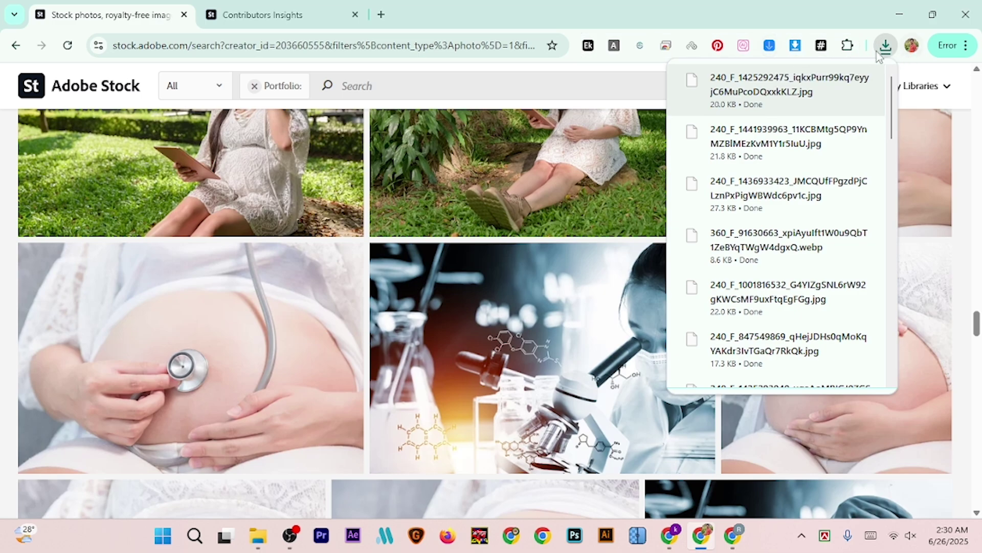
pyautogui.click(612, 103)
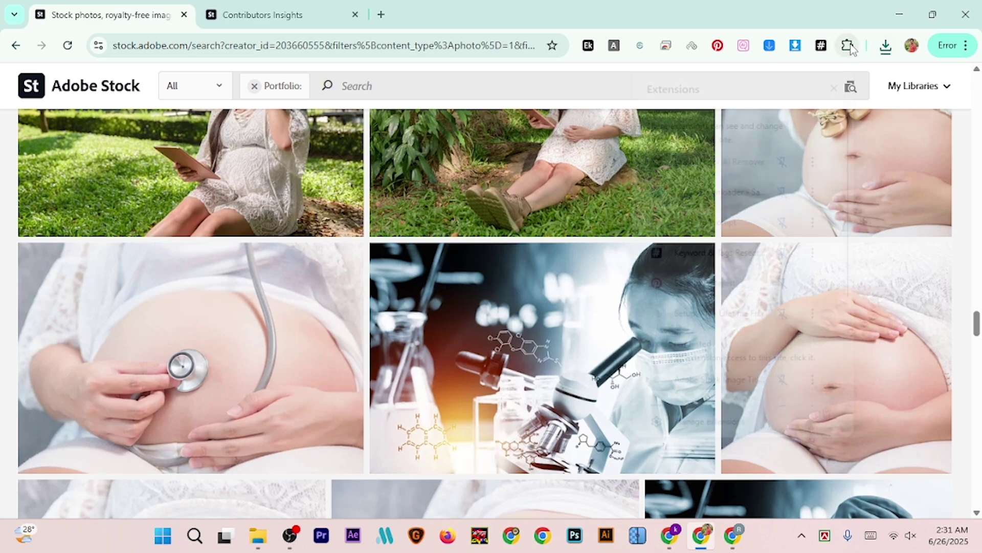
pyautogui.click(848, 45)
pyautogui.scroll(-1, 737, 409)
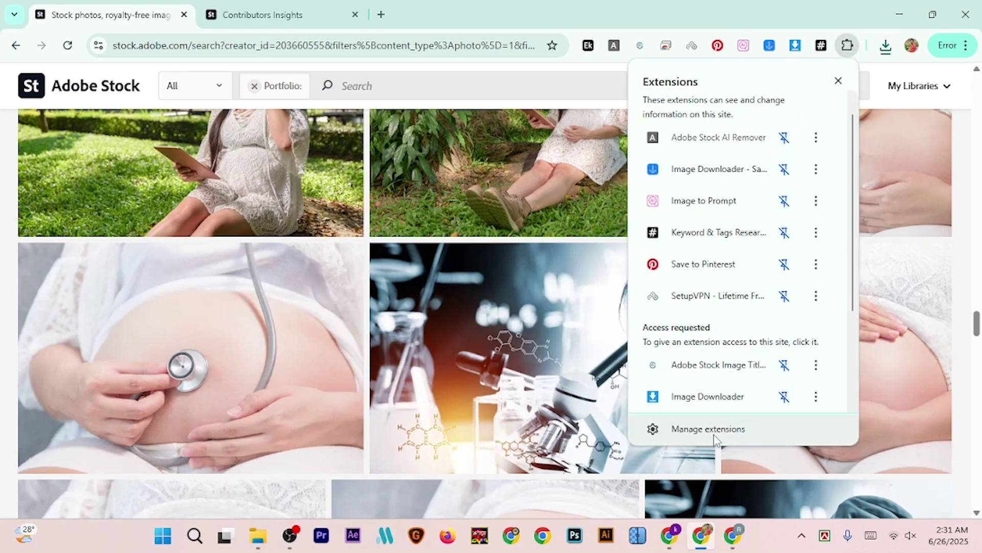
pyautogui.click(711, 430)
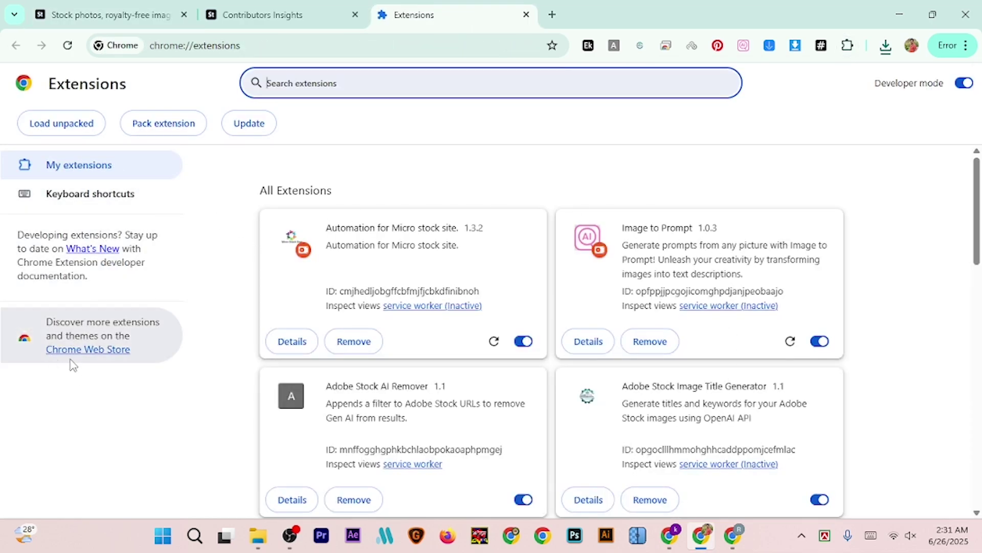
pyautogui.click(105, 354)
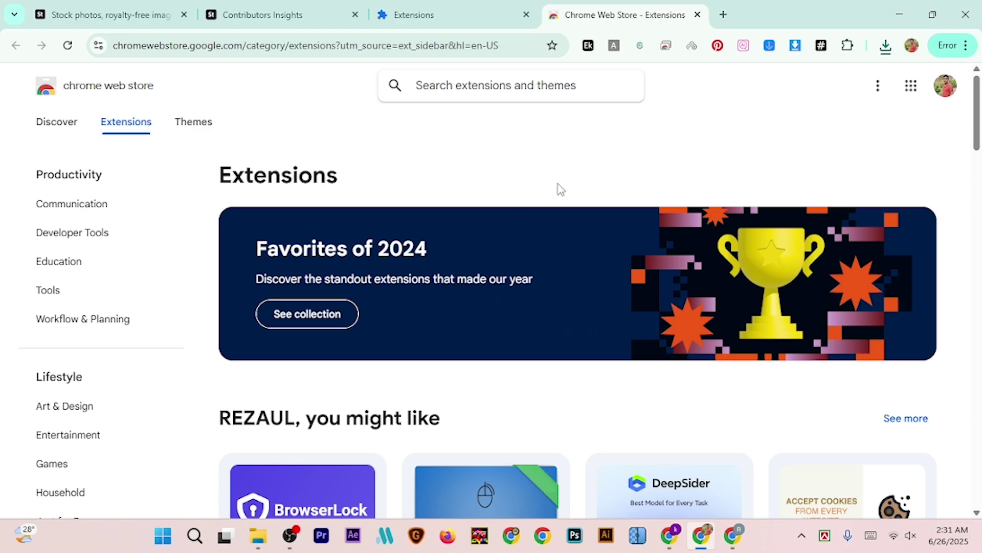
# Step: Search the Chrome Web Store for "image" and open the Image Downloader - Save pictures page
pyautogui.click(529, 85)
pyautogui.write('image')
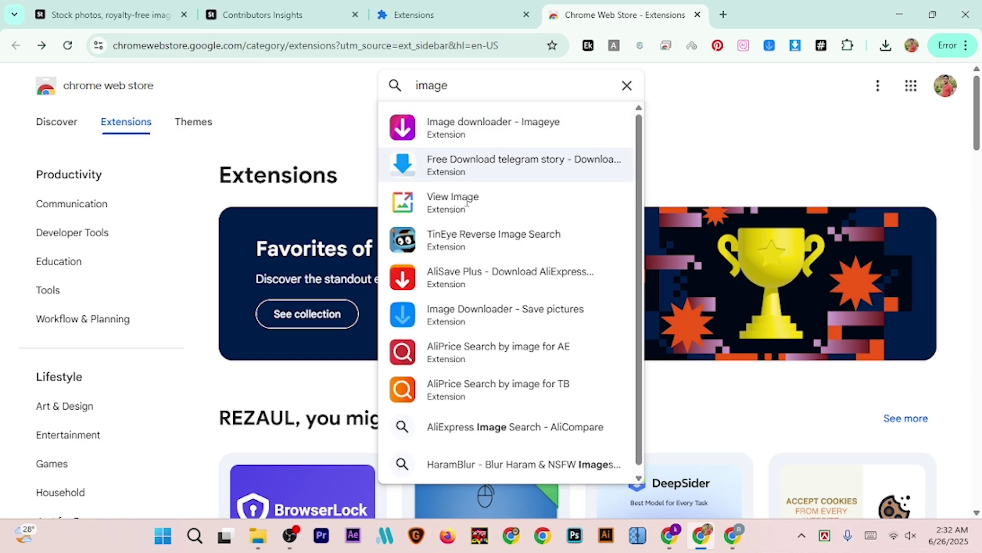
pyautogui.click(466, 317)
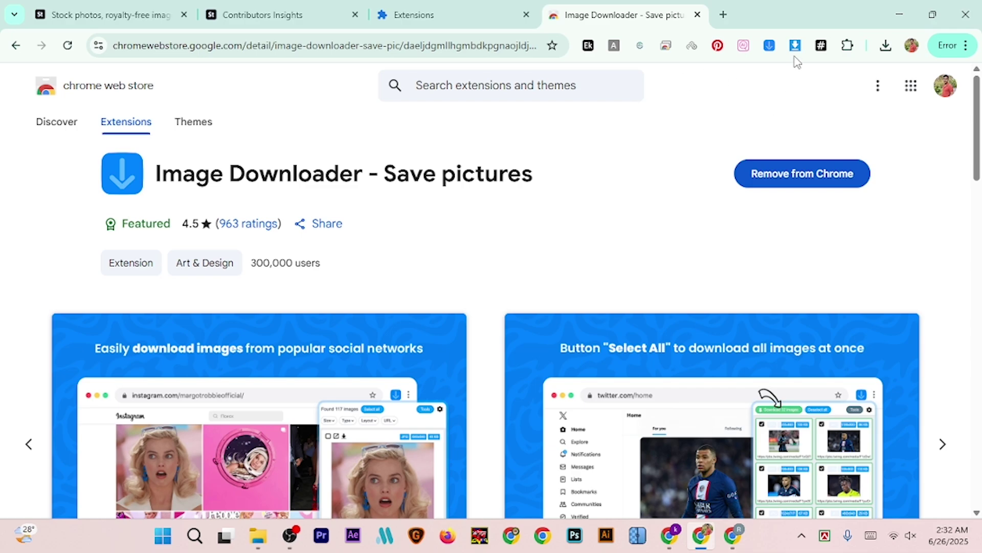
# Step: Unpin the Image Downloader - Save pictures extension from the browser toolbar and pin it again
pyautogui.click(848, 46)
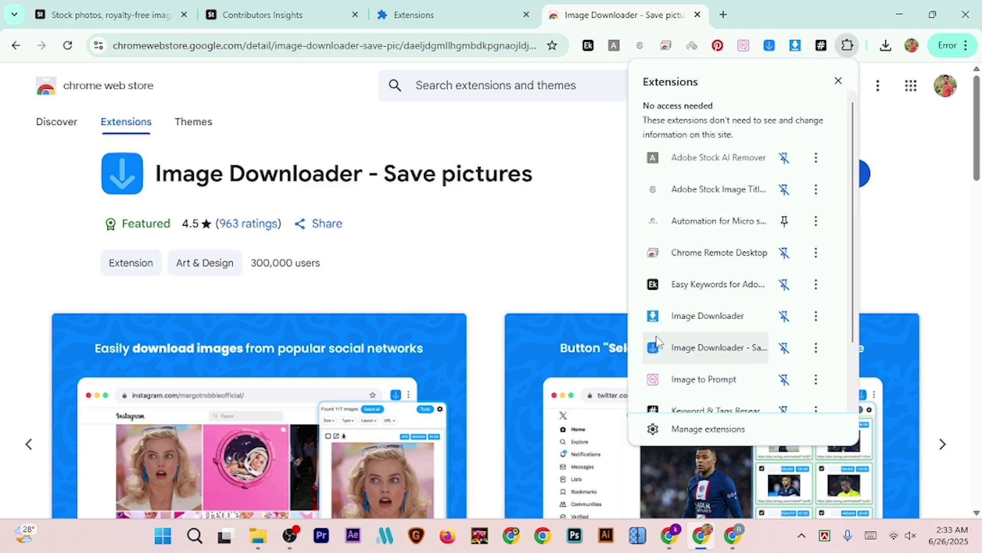
pyautogui.click(785, 348)
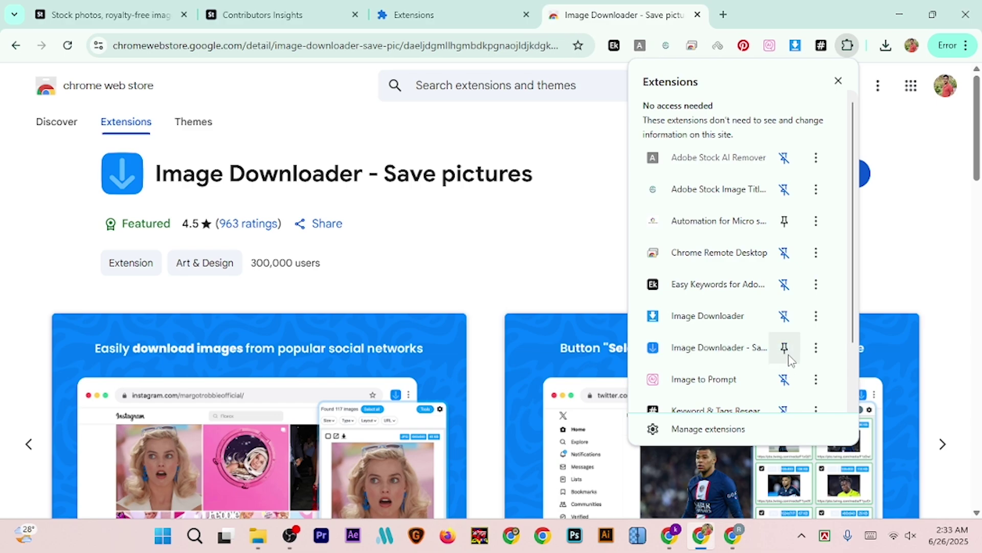
pyautogui.click(786, 351)
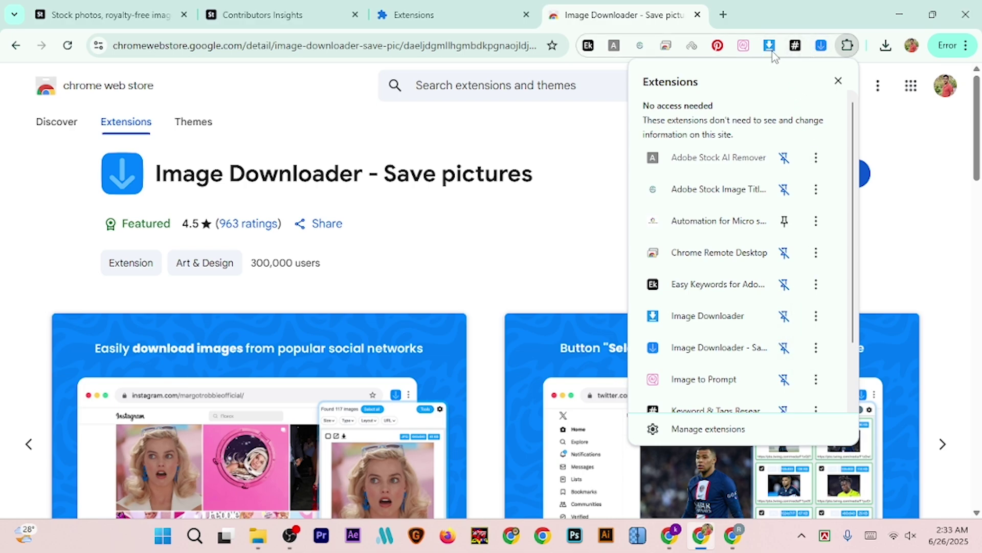
pyautogui.click(600, 156)
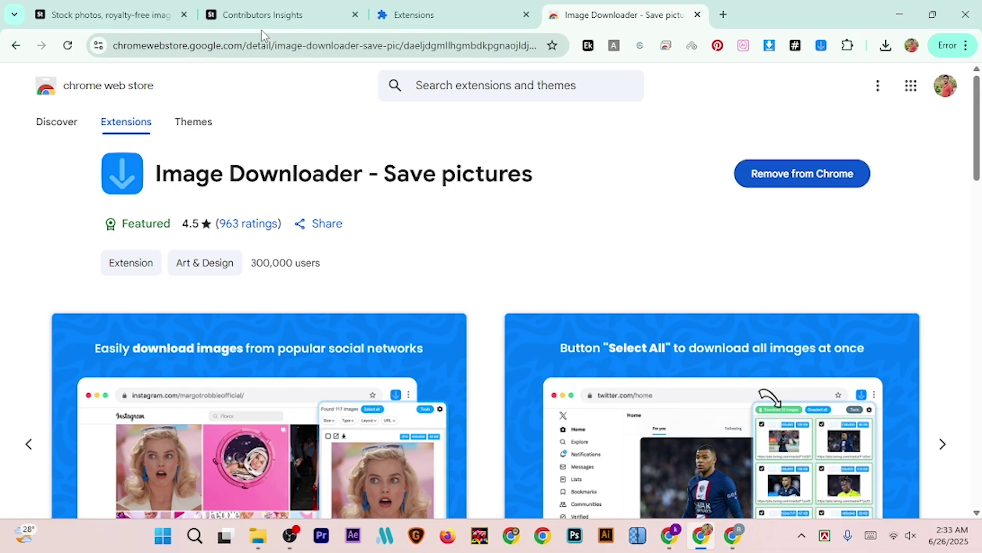
# Step: Return to the Adobe Stock portfolio page and look through its photos
pyautogui.click(240, 15)
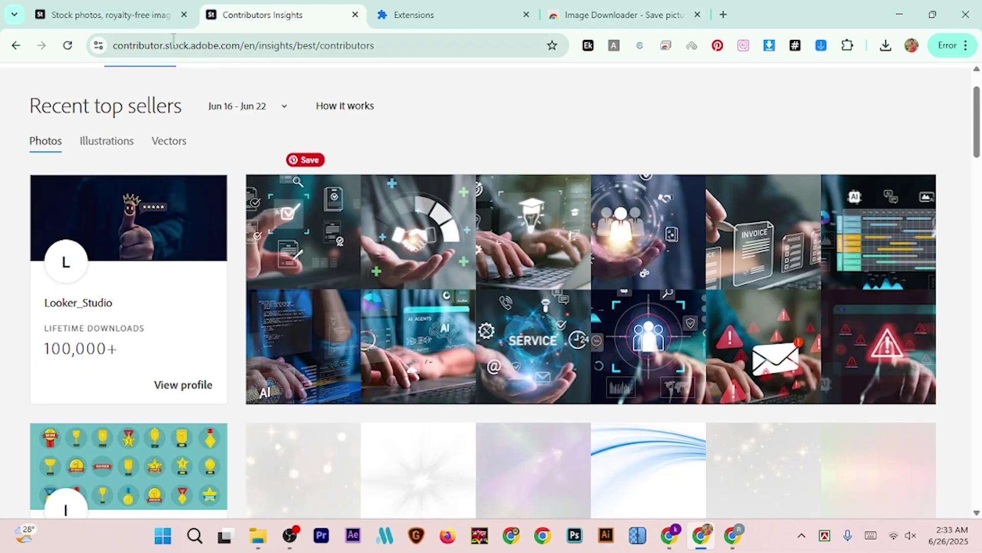
pyautogui.click(169, 15)
pyautogui.scroll(-5, 583, 279)
pyautogui.scroll(2, 589, 271)
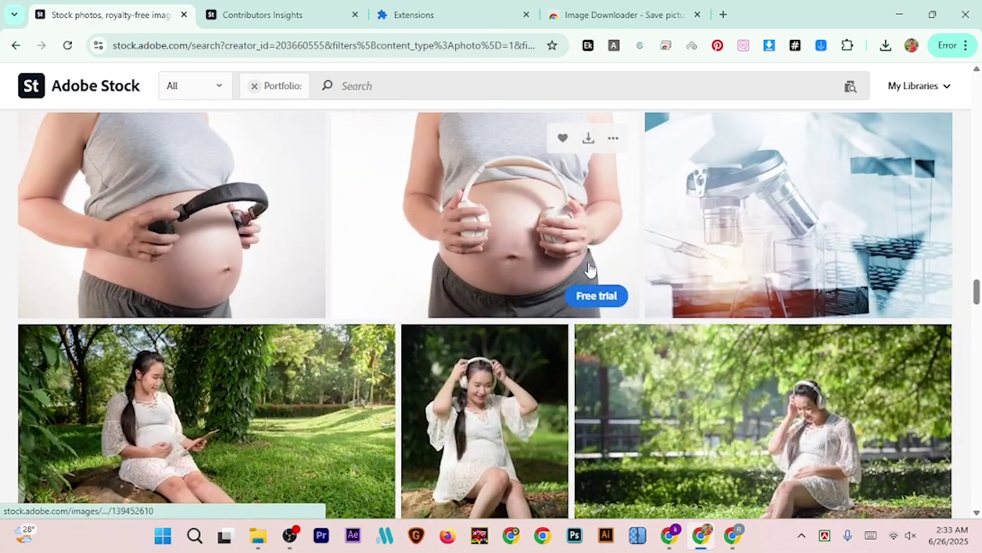
pyautogui.scroll(-5, 589, 270)
pyautogui.scroll(-10, 757, 215)
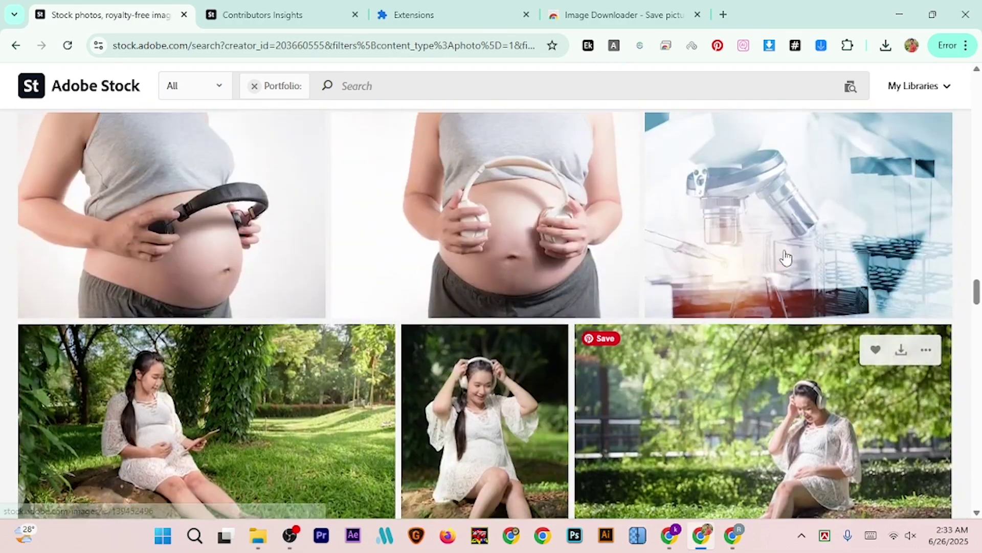
# Step: List the portfolio images in the image downloader extension, browse and select all of them, and close the list
pyautogui.click(822, 46)
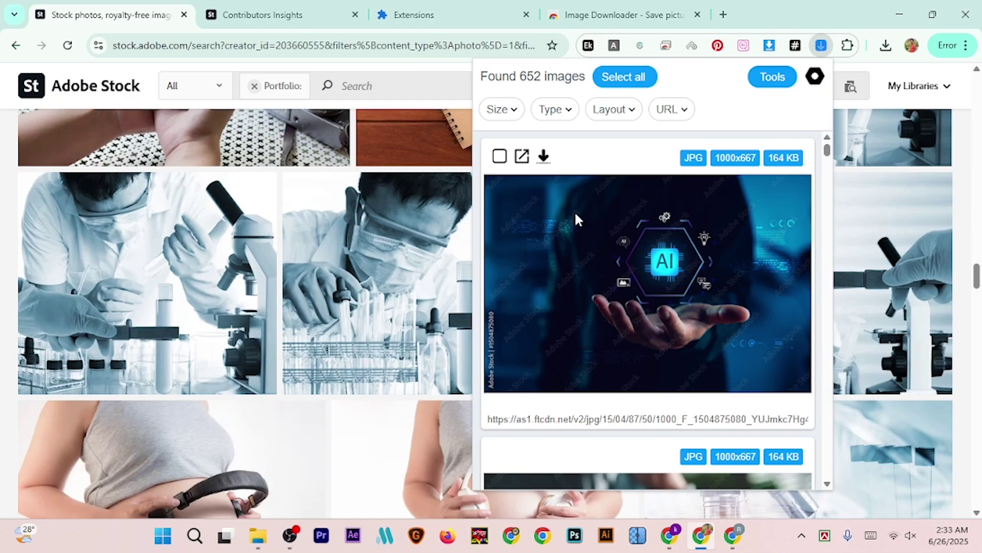
pyautogui.moveTo(648, 252)
pyautogui.scroll(-15, 662, 312)
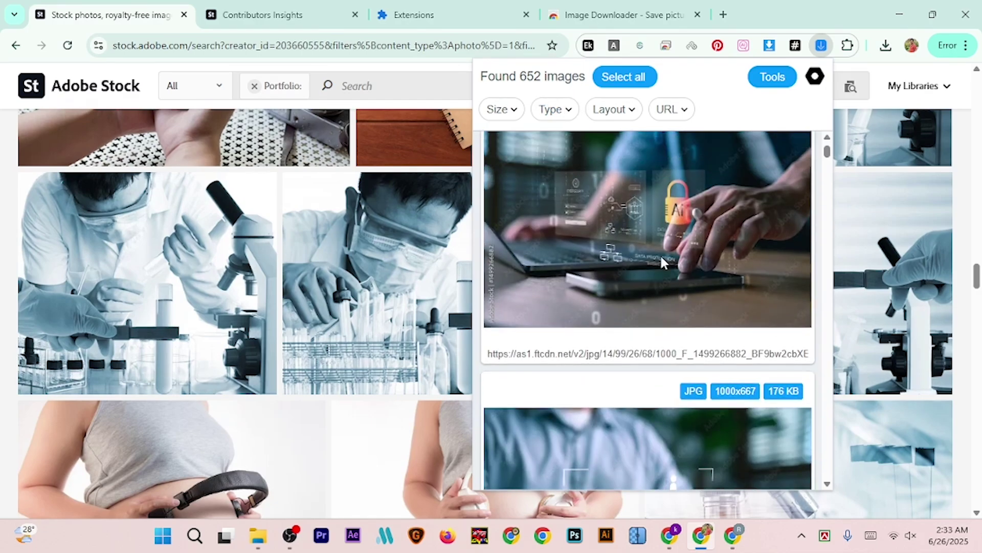
pyautogui.scroll(3, 663, 262)
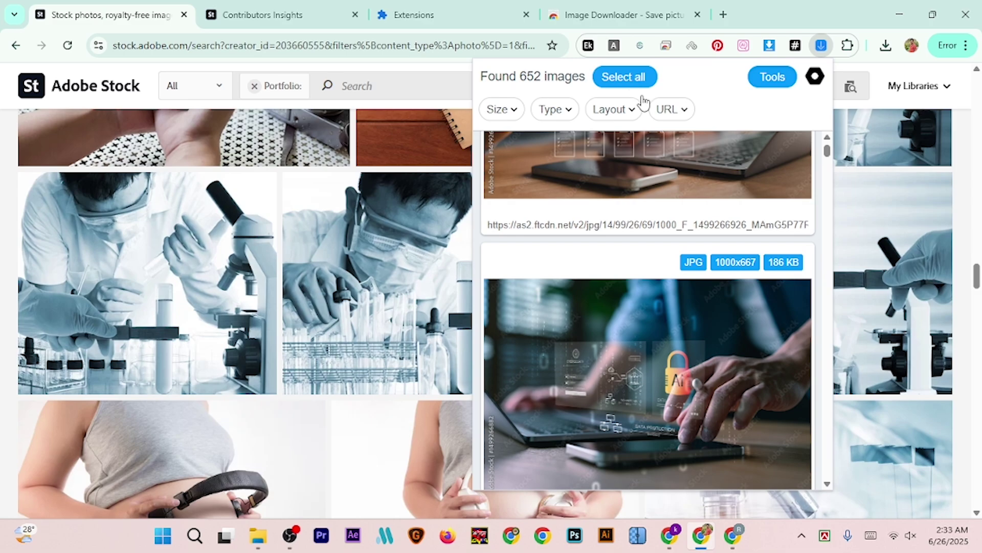
pyautogui.click(641, 85)
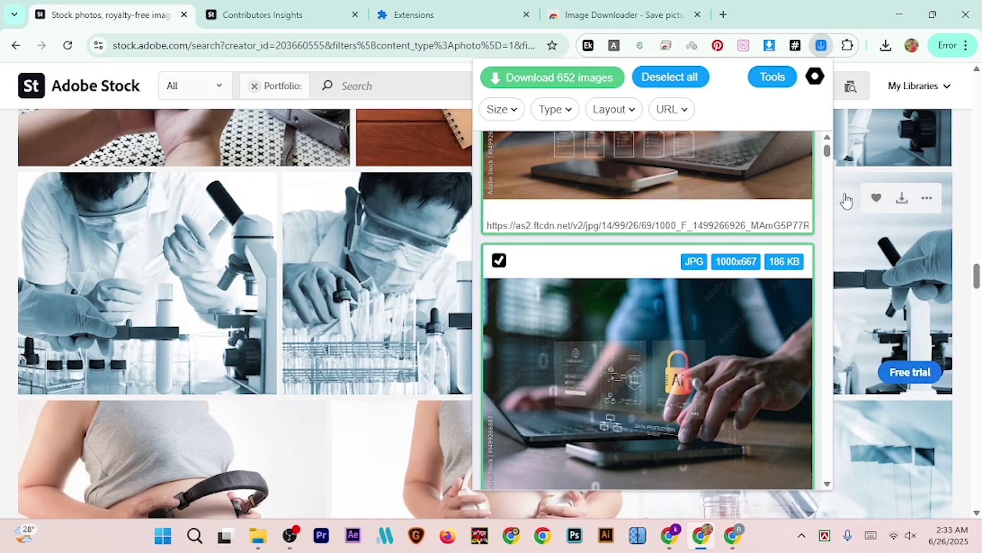
pyautogui.click(961, 80)
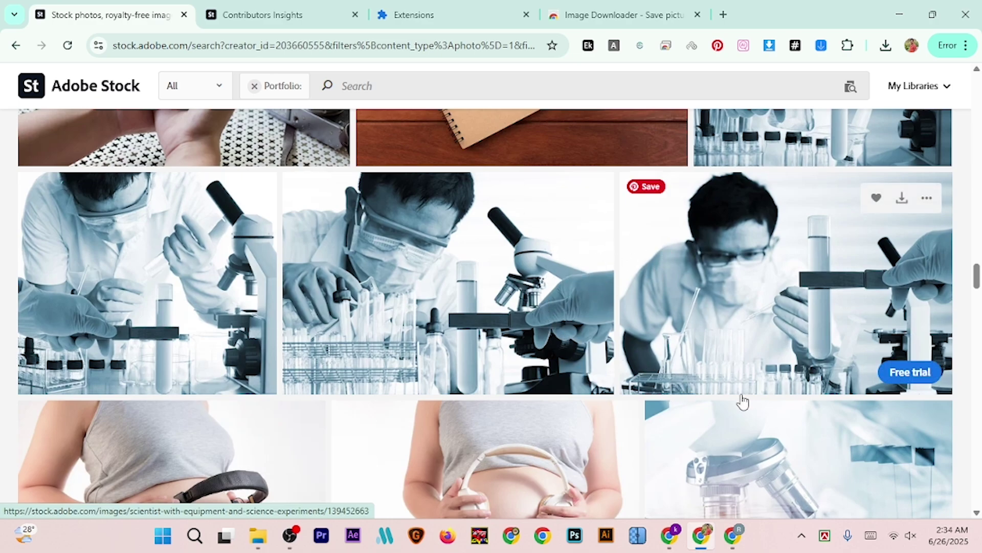
# Step: Switch to WhatsApp Web and read earlier messages about image generation in the Tulubulu Design Free Support group-01 chat
pyautogui.click(733, 535)
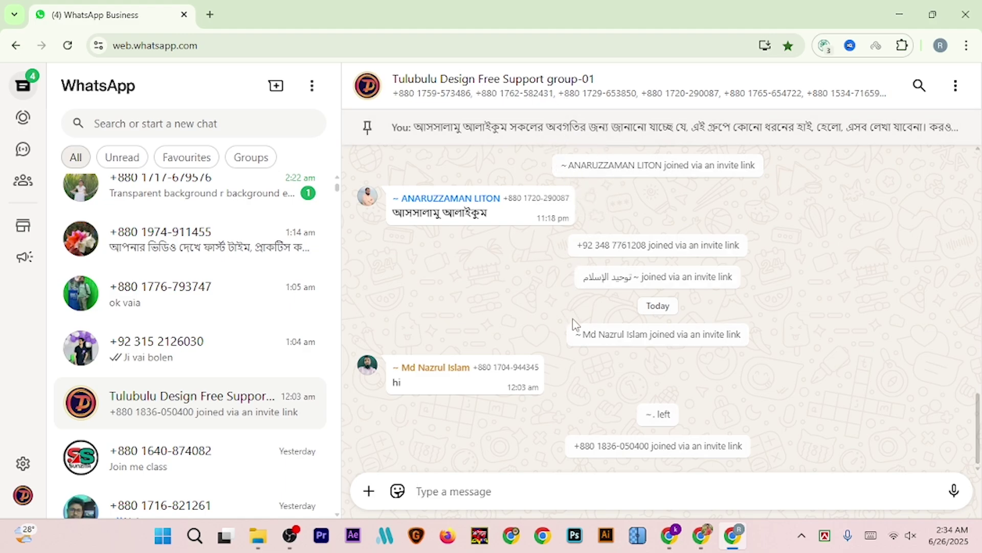
pyautogui.scroll(15, 579, 312)
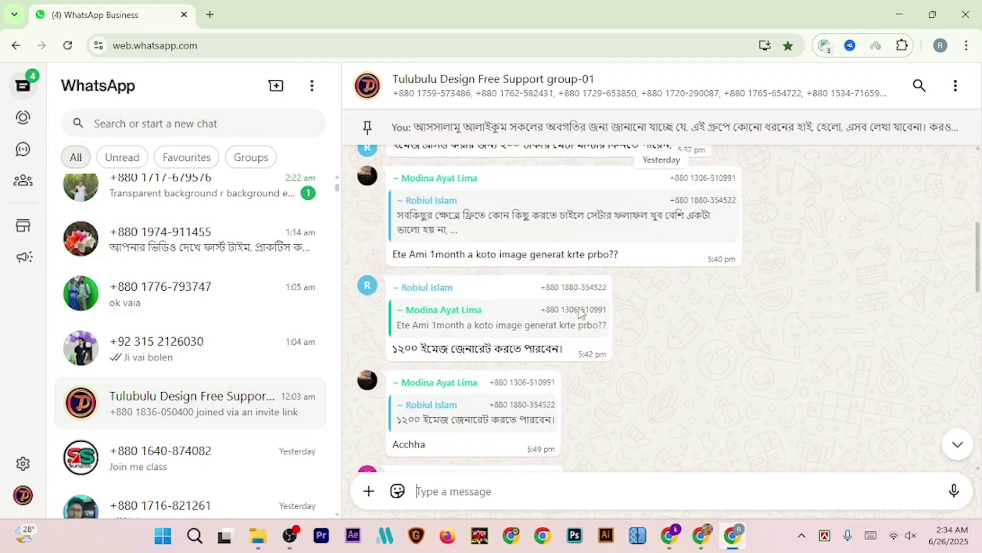
pyautogui.scroll(10, 581, 313)
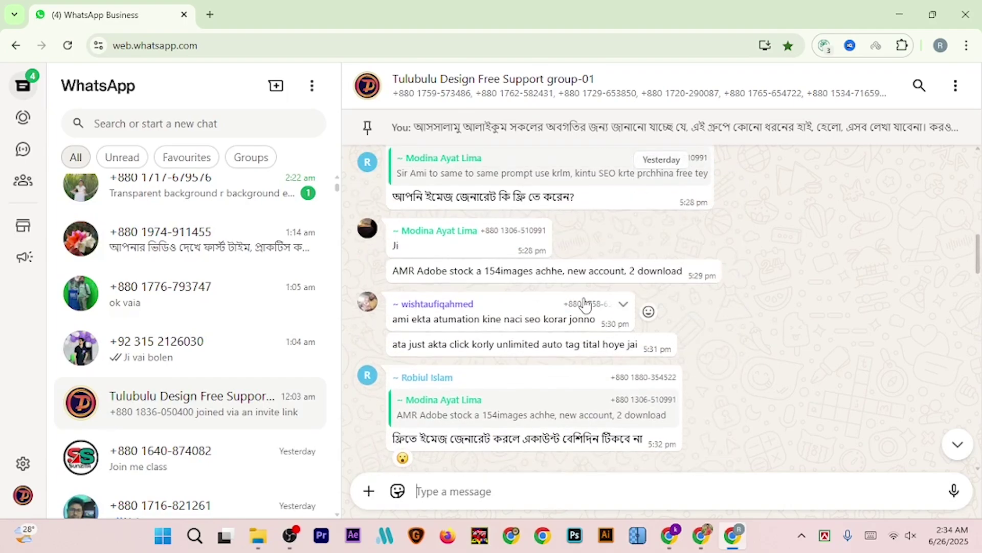
pyautogui.scroll(-10, 586, 303)
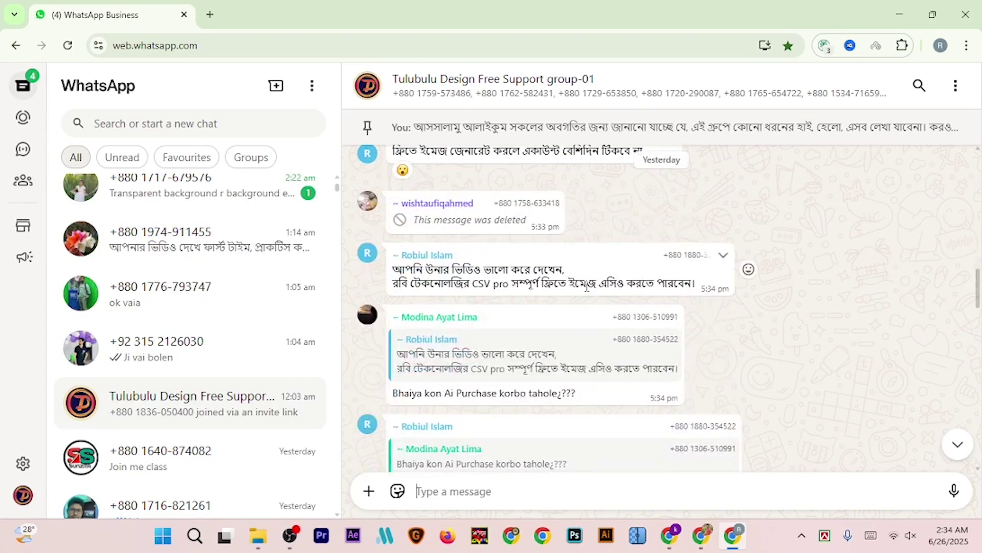
pyautogui.scroll(-3, 609, 288)
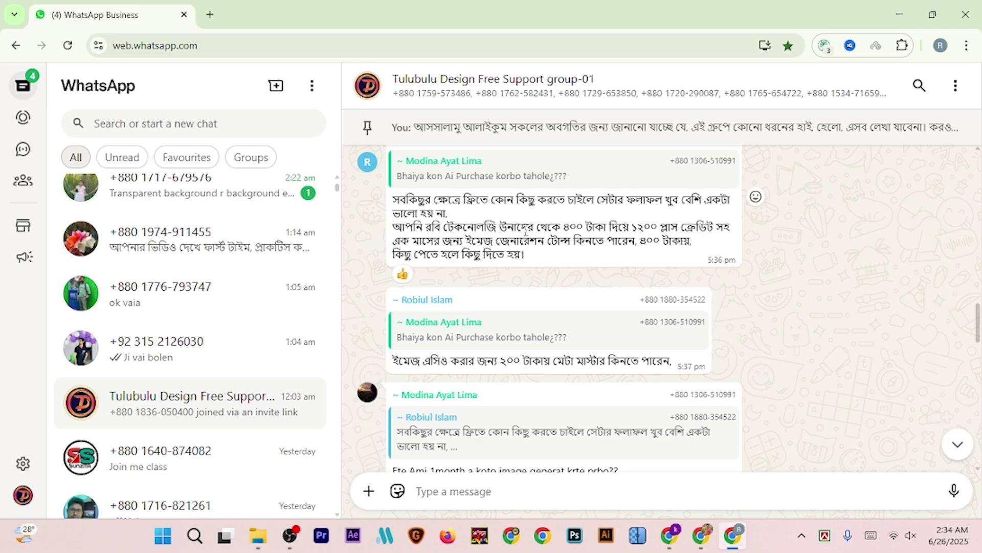
pyautogui.scroll(-2, 753, 261)
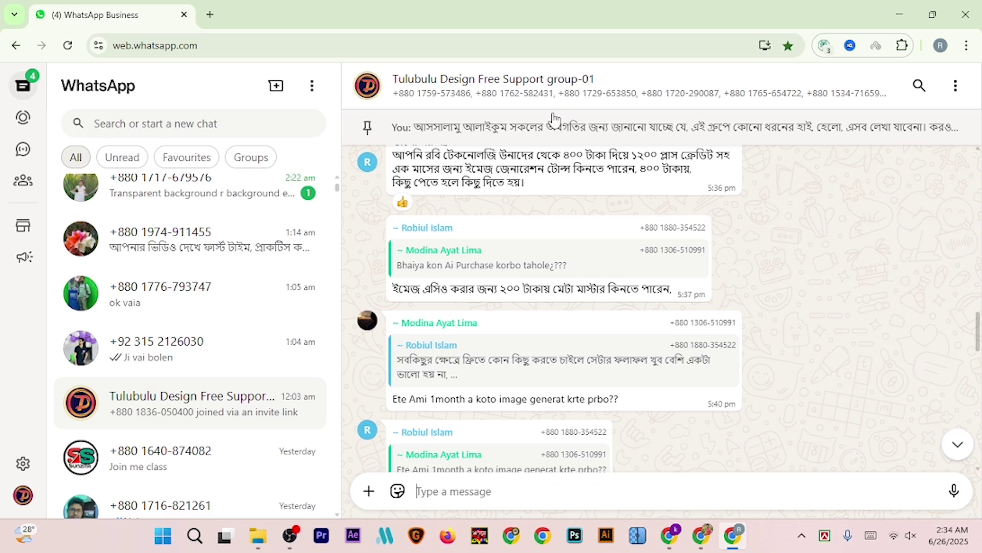
# Step: Read the support group's replies about buying paid image generation and image SEO tools and the monthly image allowance
pyautogui.scroll(-6, 628, 228)
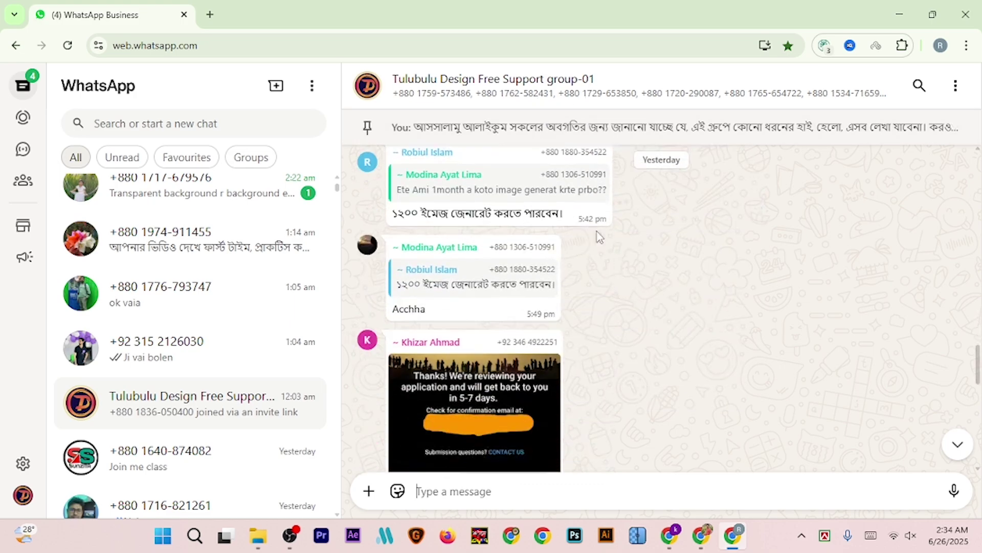
pyautogui.scroll(6, 618, 247)
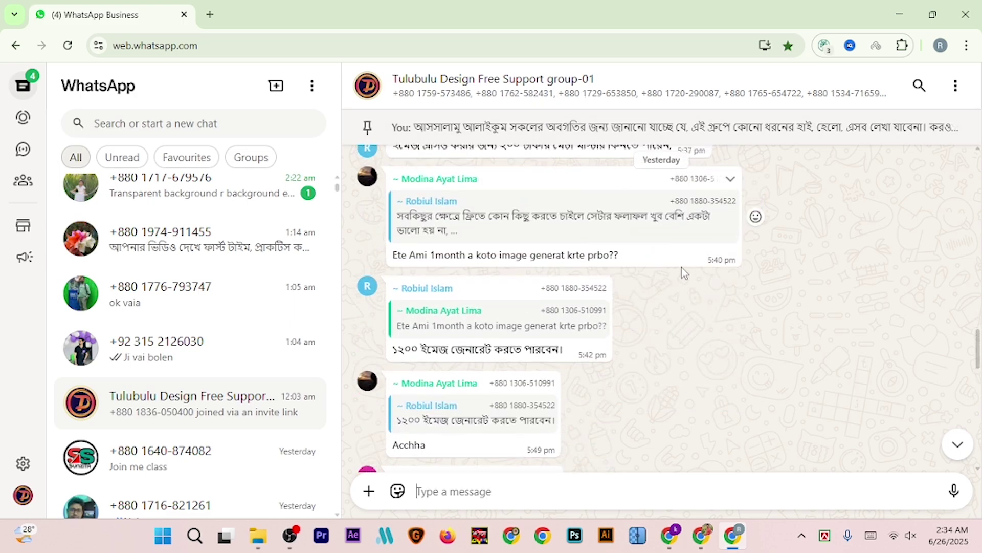
pyautogui.scroll(3, 589, 281)
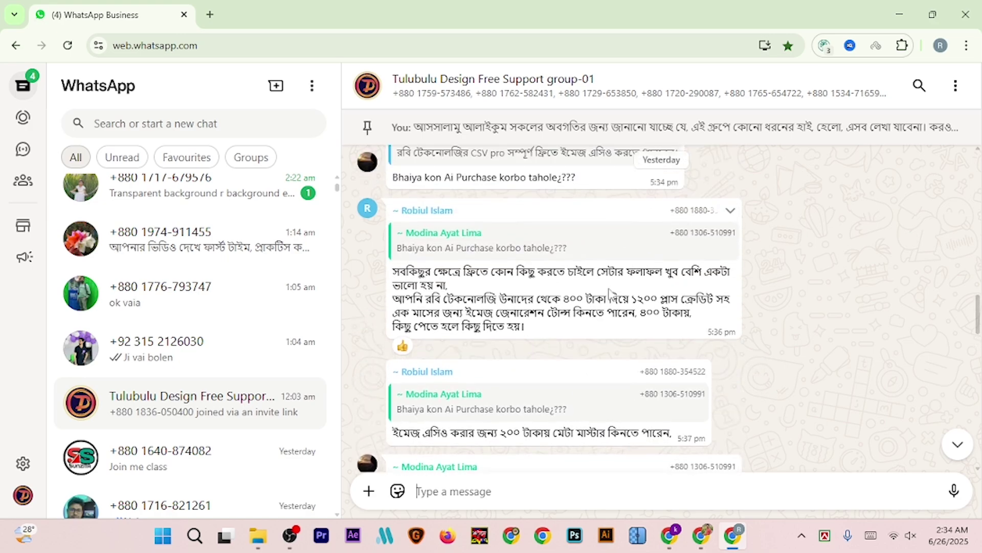
pyautogui.scroll(2, 599, 276)
pyautogui.scroll(-3, 611, 292)
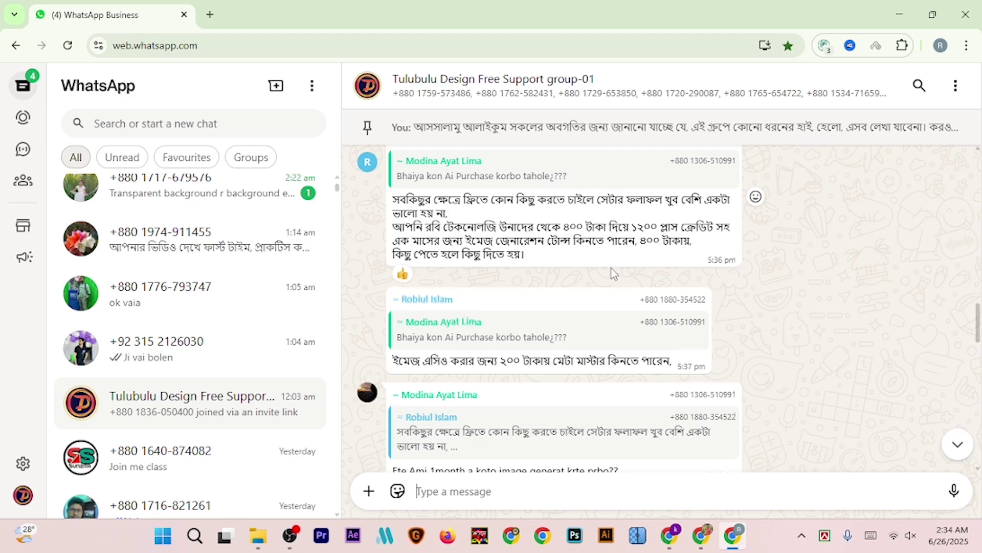
pyautogui.scroll(-3, 614, 273)
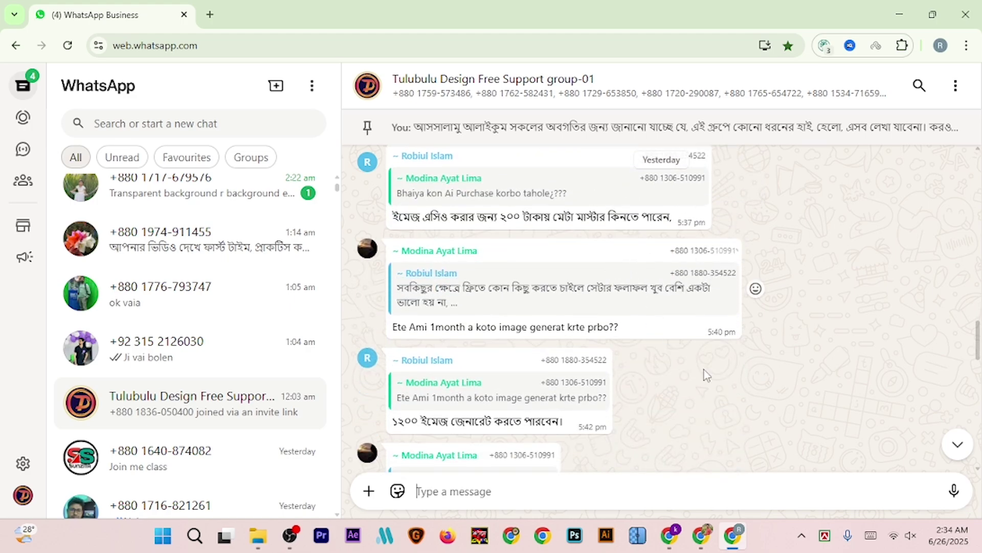
# Step: Switch to File Explorer and look through the downloaded stock reference images in the Downloads folder
pyautogui.click(258, 536)
pyautogui.scroll(-3, 532, 306)
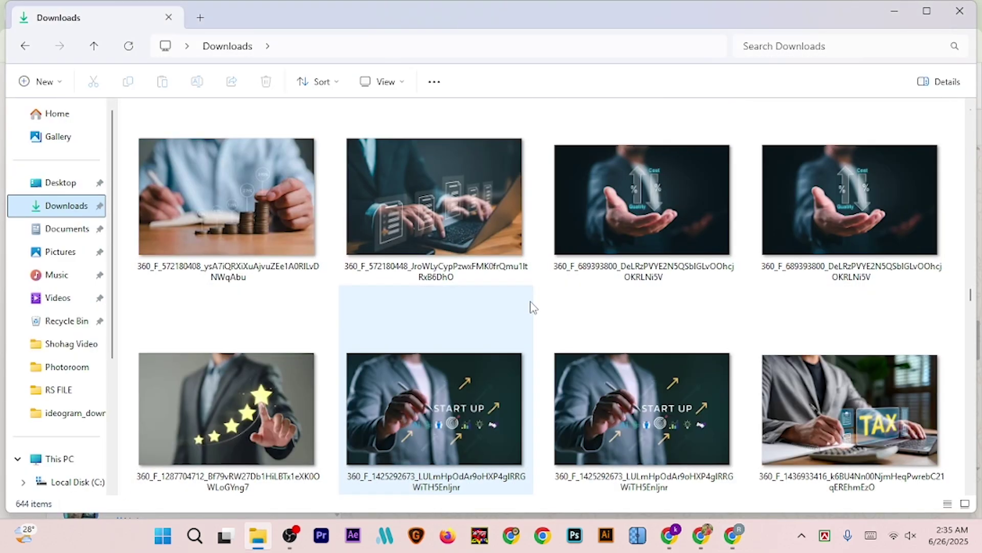
pyautogui.scroll(-5, 532, 307)
pyautogui.scroll(-3, 542, 312)
pyautogui.scroll(2, 550, 315)
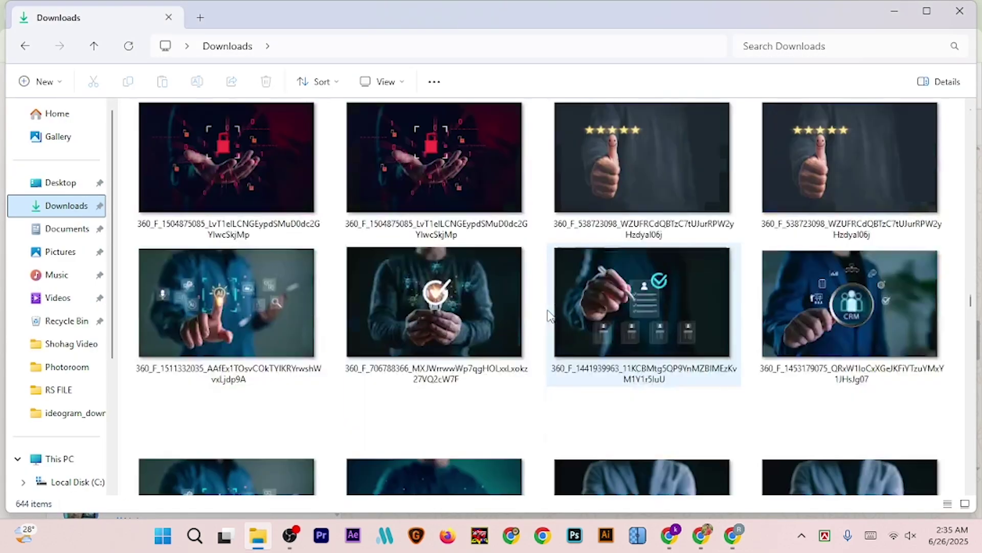
pyautogui.scroll(10, 550, 312)
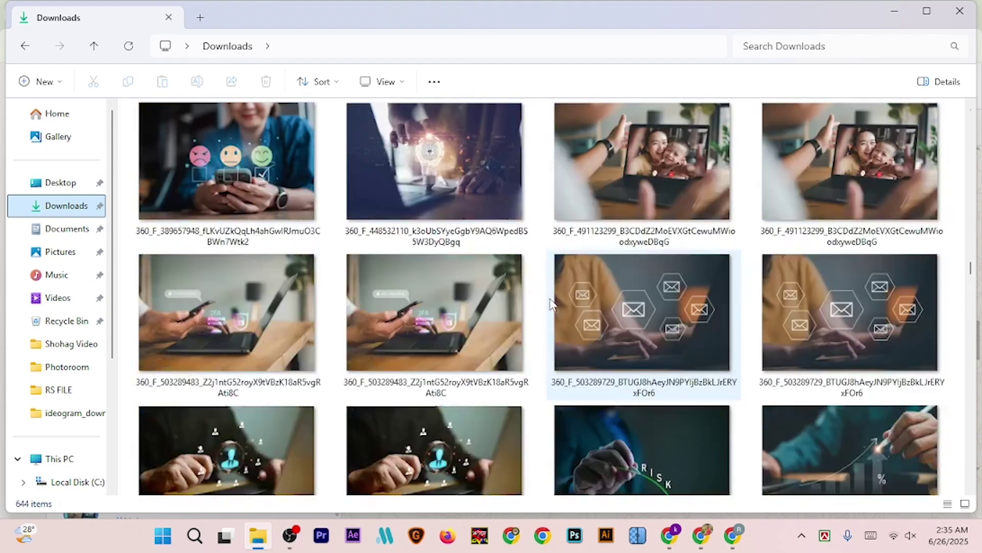
pyautogui.scroll(10, 550, 303)
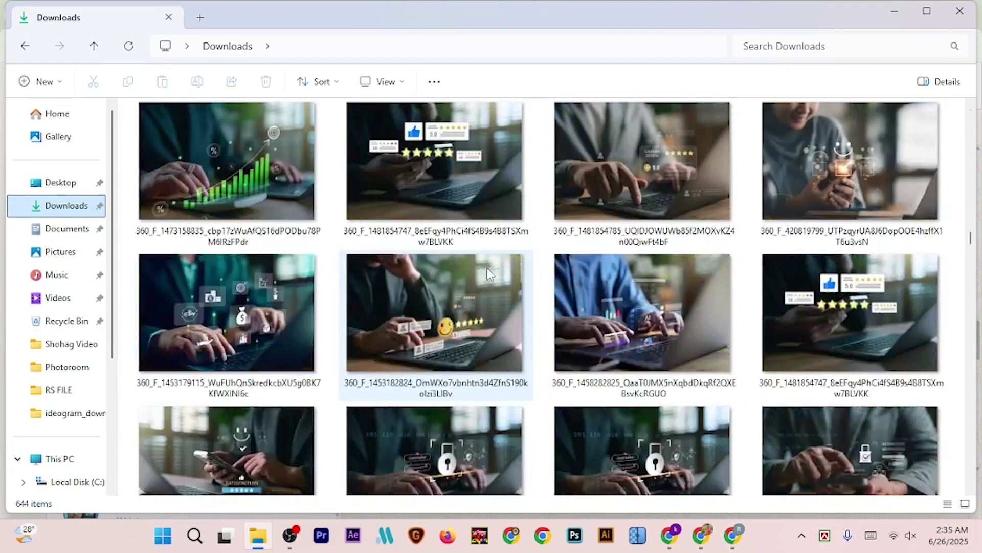
pyautogui.scroll(10, 487, 268)
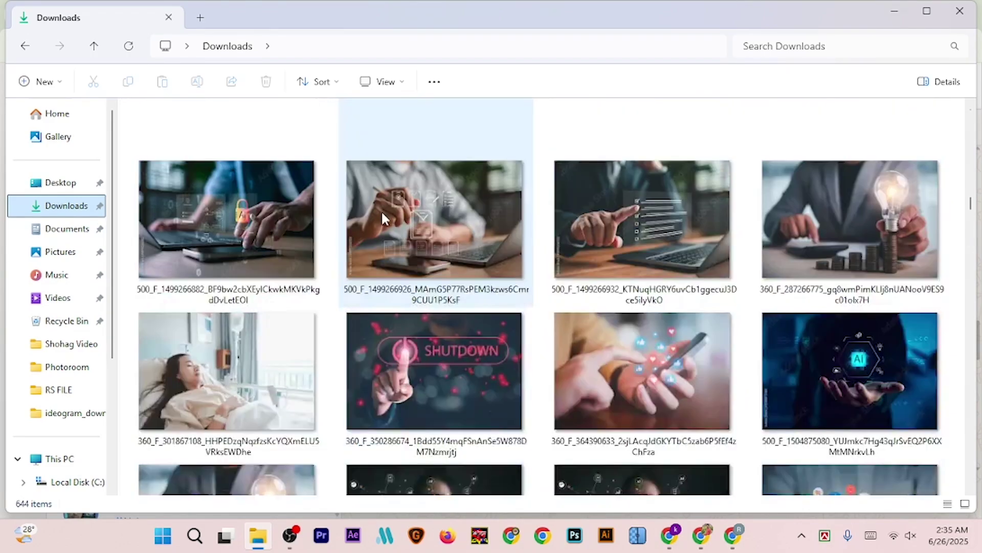
# Step: Switch to the other Chrome profile, open the CSV PRO site, and set Image to Prompt mode with the General platform
pyautogui.click(512, 536)
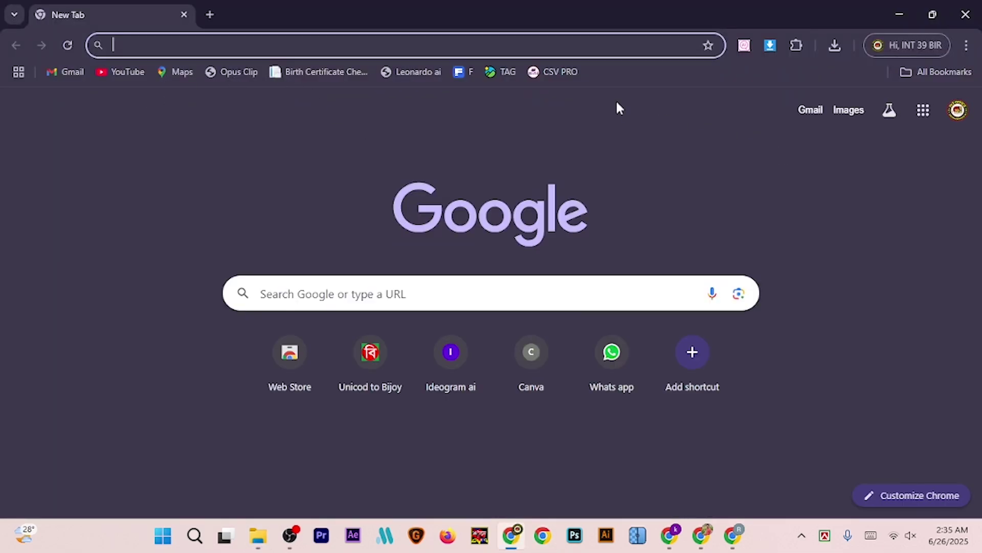
pyautogui.click(572, 77)
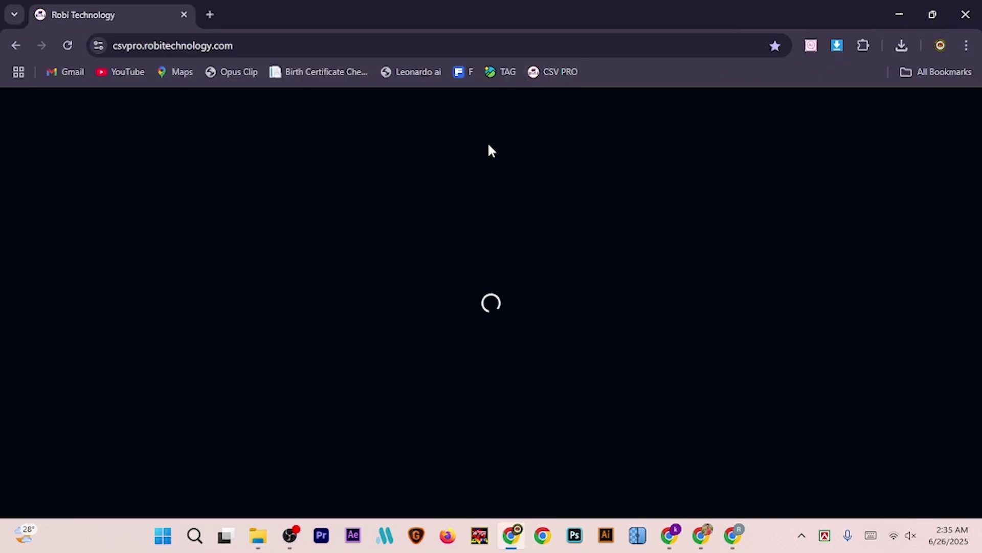
pyautogui.scroll(-2, 410, 232)
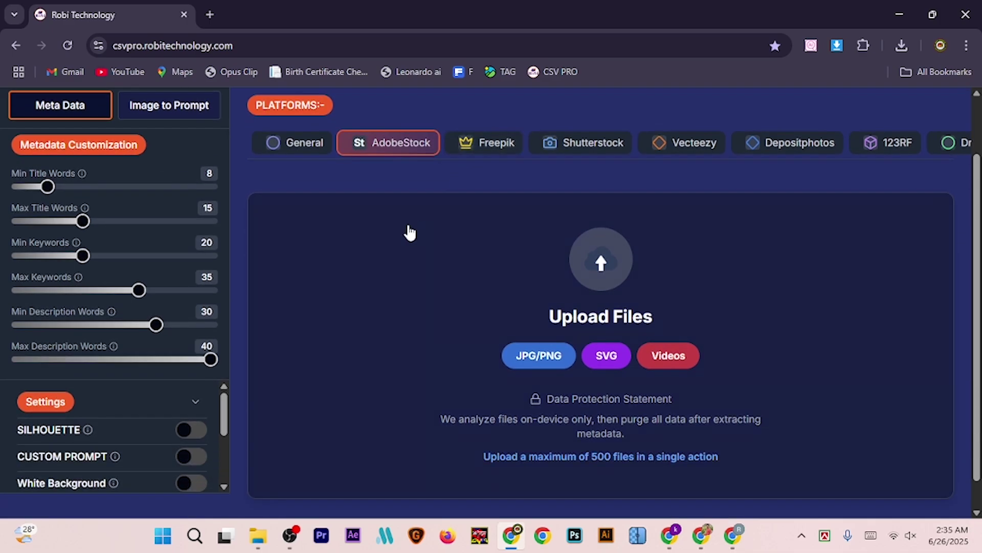
pyautogui.click(164, 111)
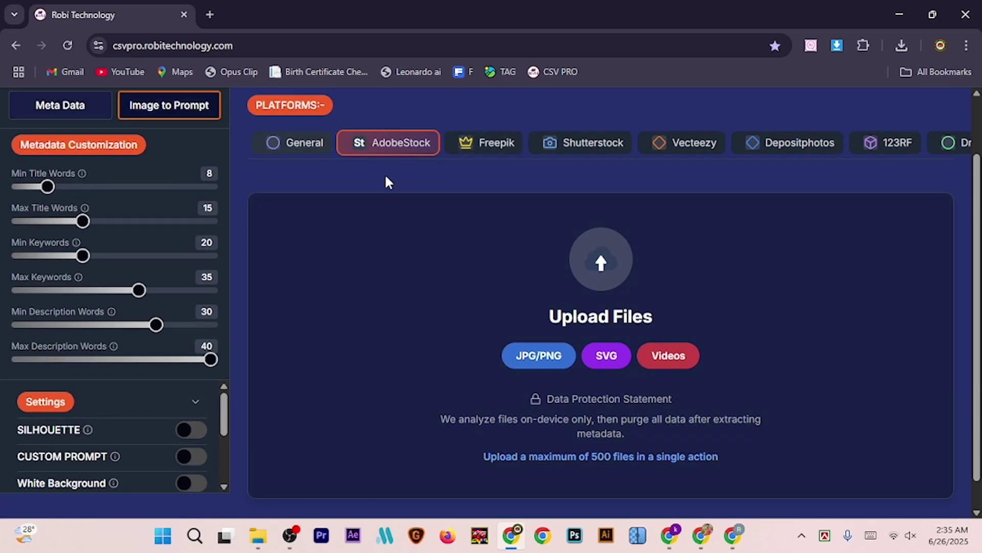
pyautogui.click(287, 144)
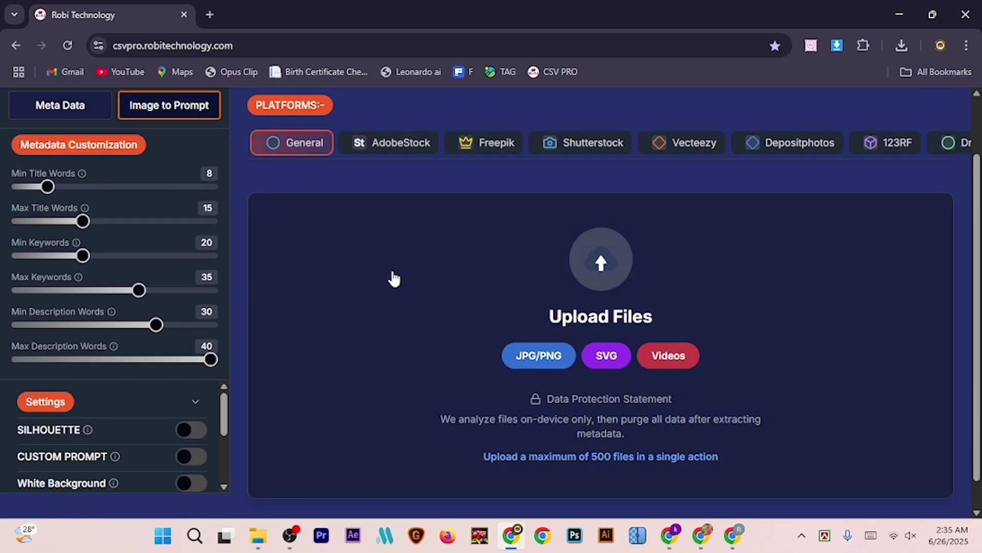
pyautogui.scroll(-1, 535, 281)
pyautogui.scroll(2, 564, 285)
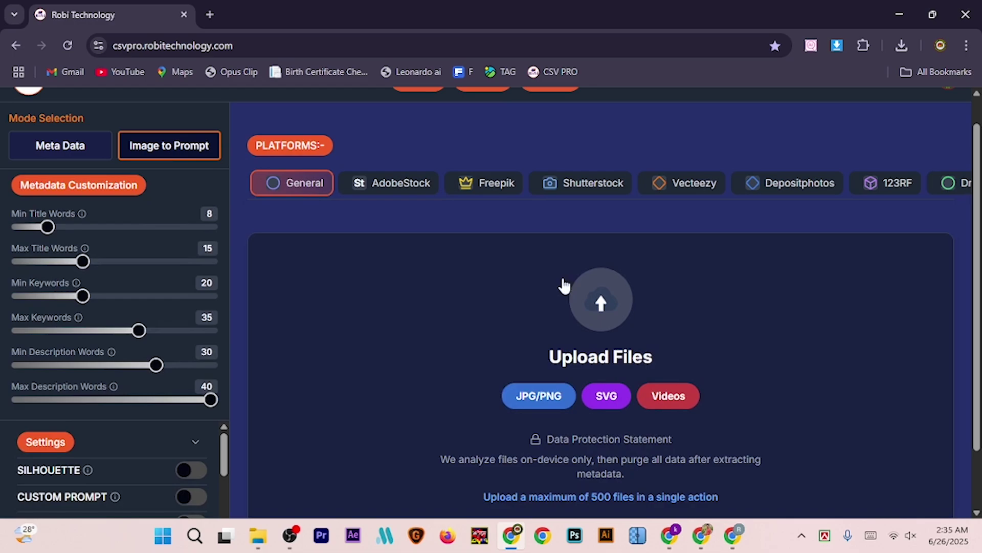
# Step: Upload 15 consecutive reference images from the Downloads folder, from the family-and-piggy-bank photo 1000_F_452812039 through the AI hand photo 1000_F_662057728
pyautogui.click(603, 307)
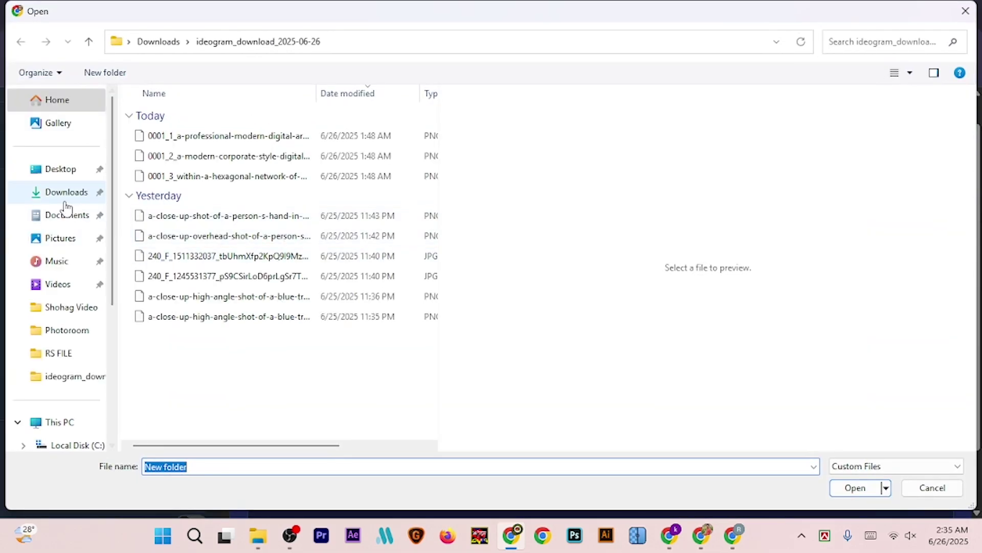
pyautogui.click(62, 195)
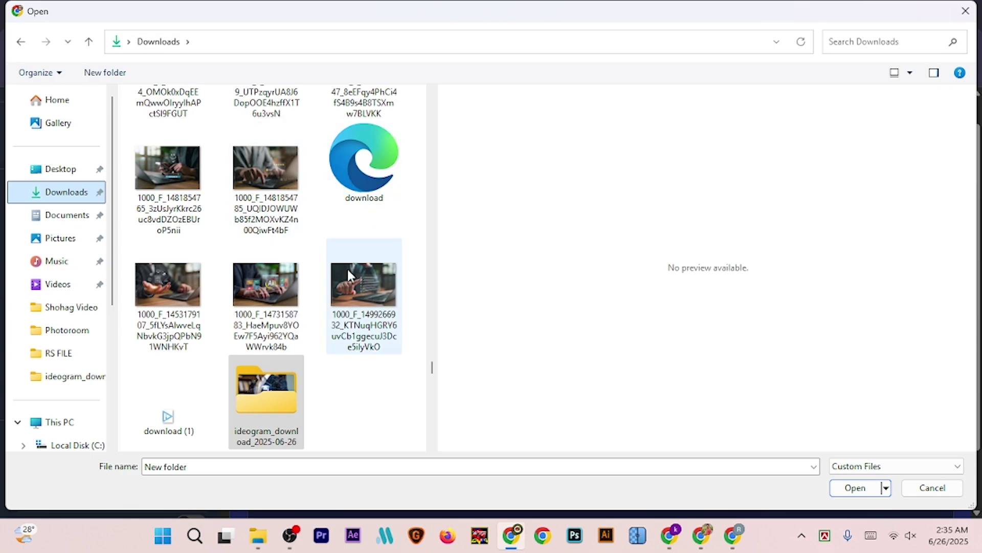
pyautogui.scroll(-5, 307, 246)
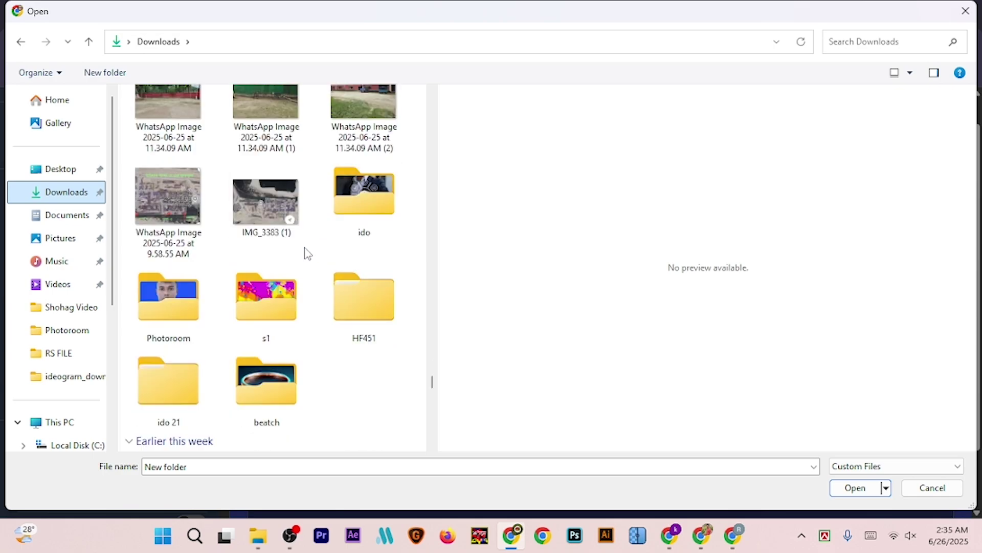
pyautogui.scroll(-15, 307, 245)
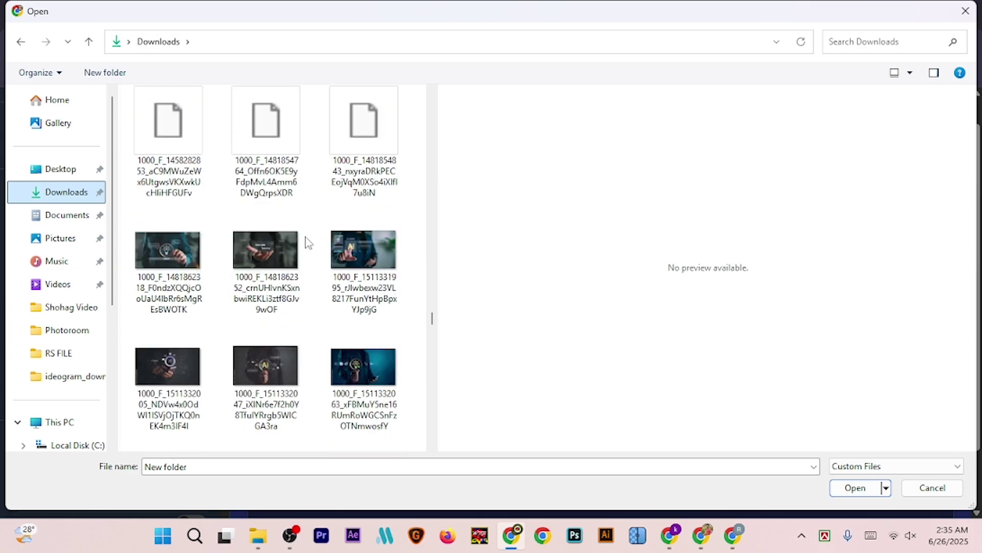
pyautogui.scroll(-10, 307, 243)
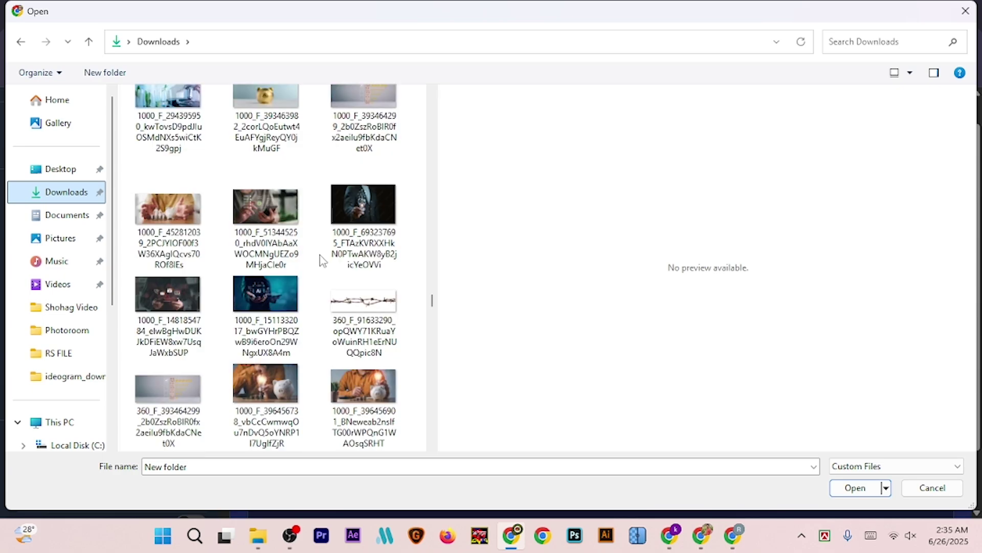
pyautogui.click(168, 226)
pyautogui.scroll(-3, 289, 271)
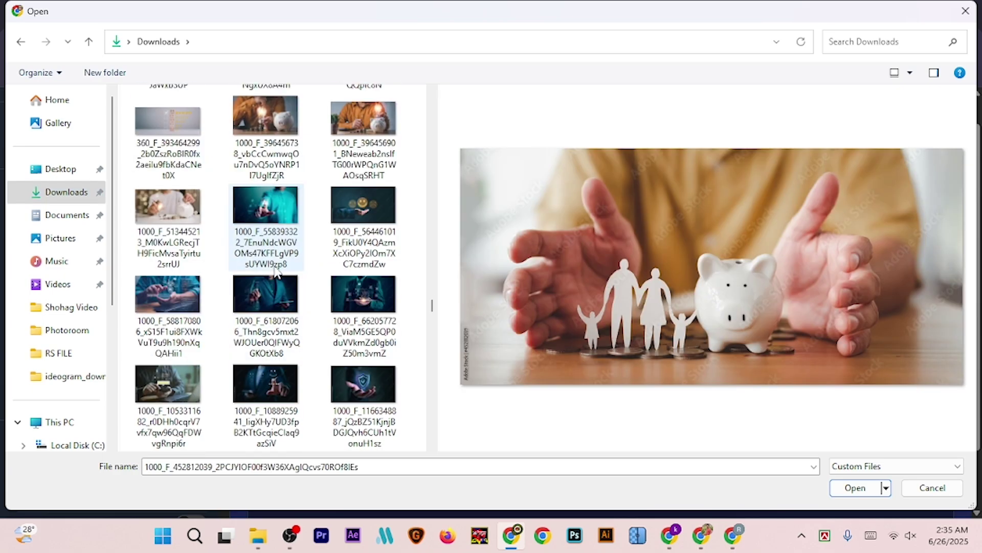
pyautogui.keyDown('shift'); pyautogui.click(364, 306); pyautogui.keyUp('shift')
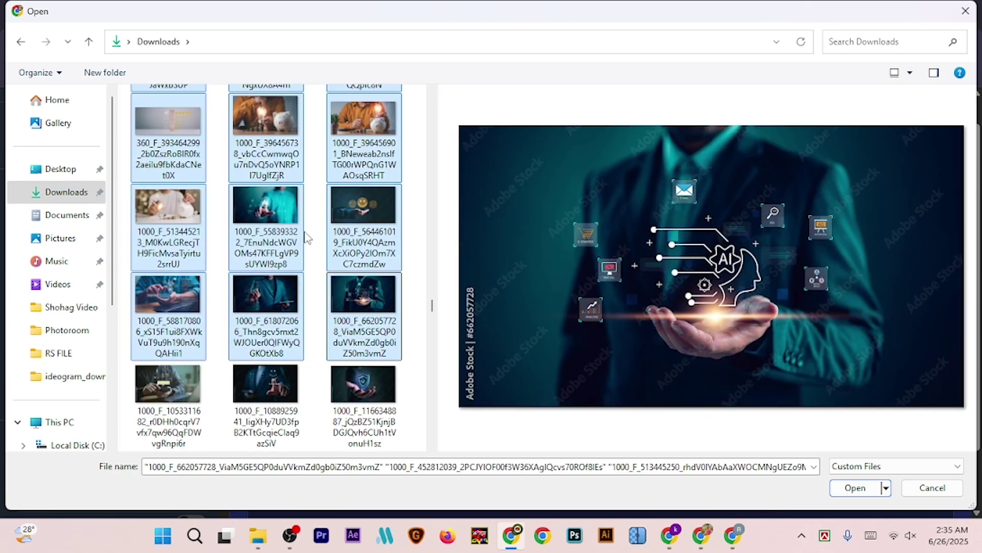
pyautogui.click(854, 487)
# Step: Check the list of uploaded images and process all 15 to generate their prompts
pyautogui.scroll(-6, 625, 348)
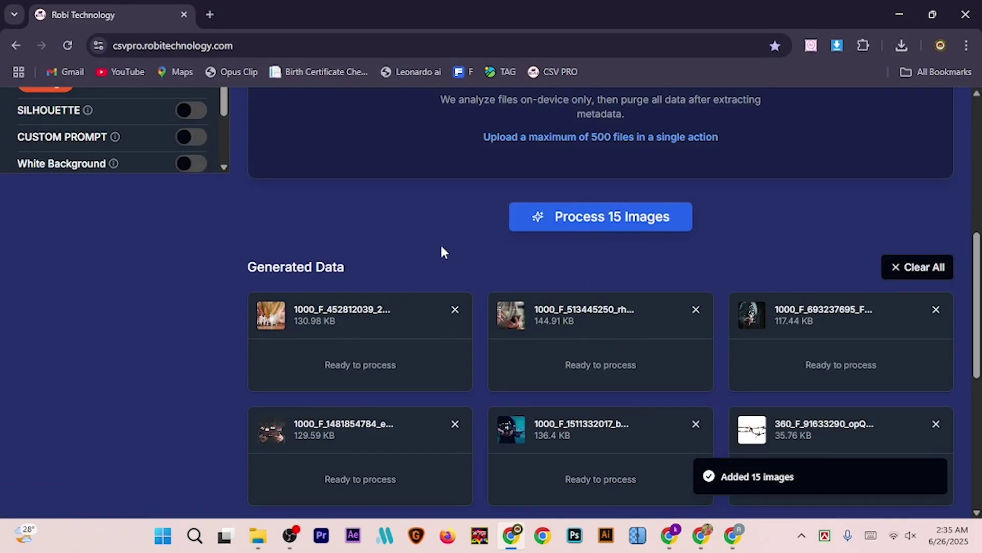
pyautogui.scroll(-6, 622, 256)
pyautogui.scroll(5, 621, 319)
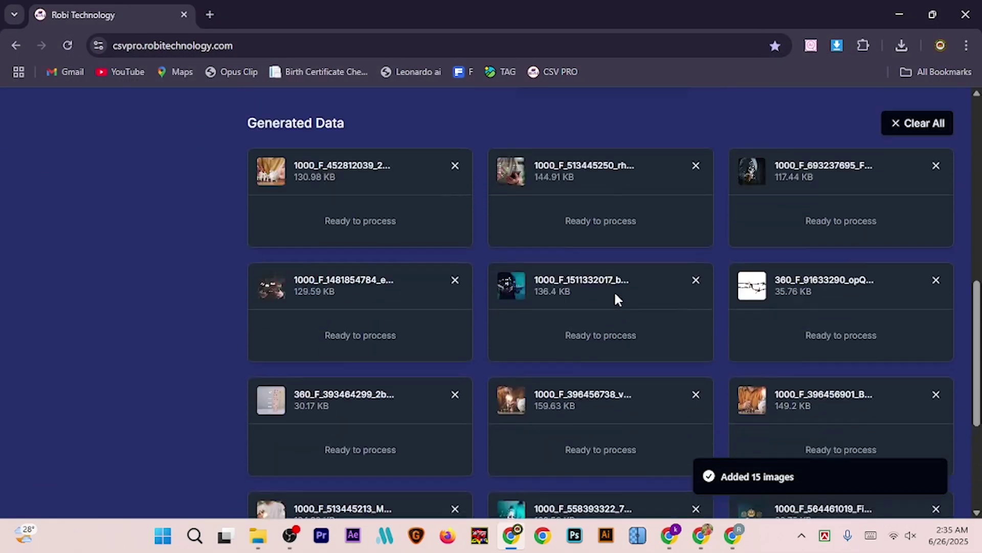
pyautogui.scroll(3, 605, 164)
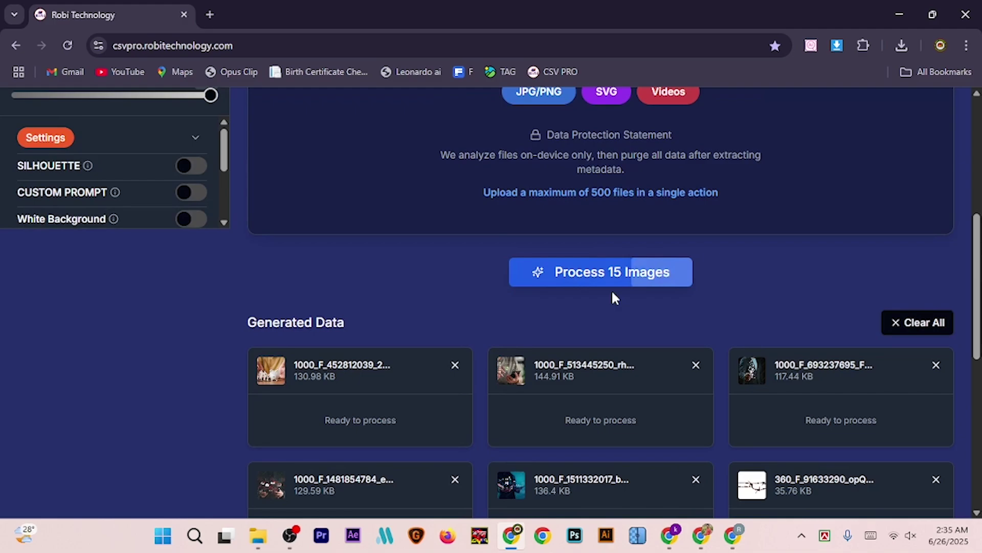
pyautogui.click(580, 282)
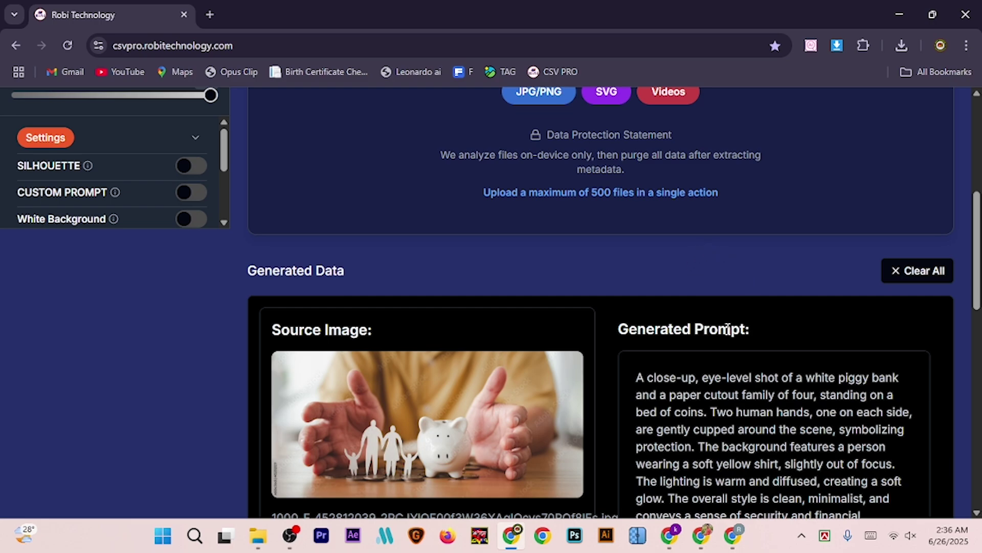
# Step: Review the generated prompts alongside their source images
pyautogui.scroll(-3, 727, 329)
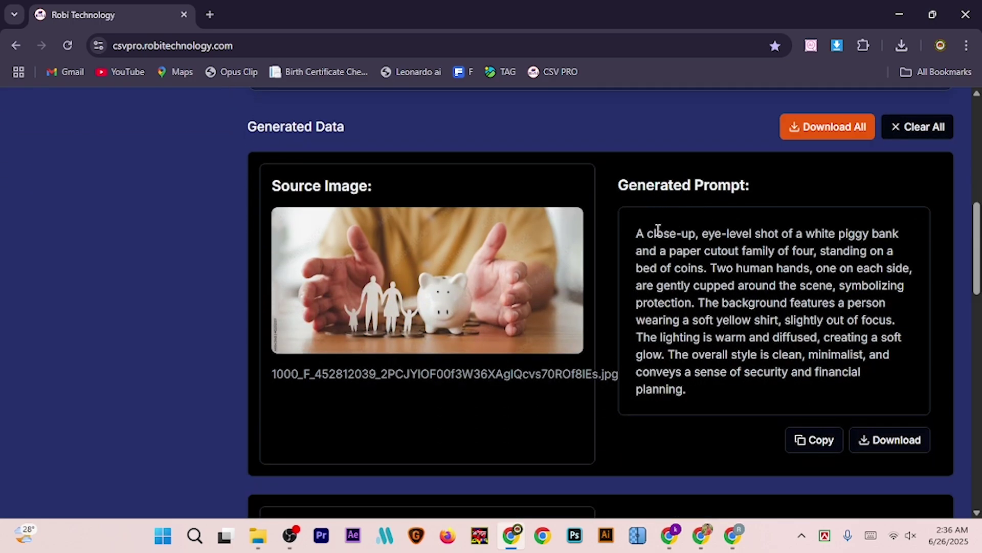
pyautogui.scroll(-7, 694, 263)
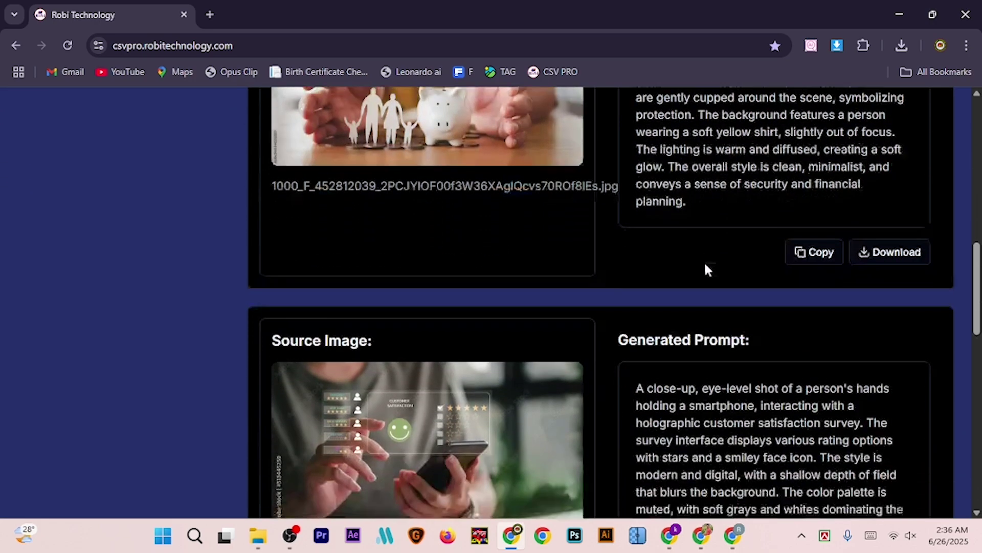
pyautogui.scroll(-9, 743, 265)
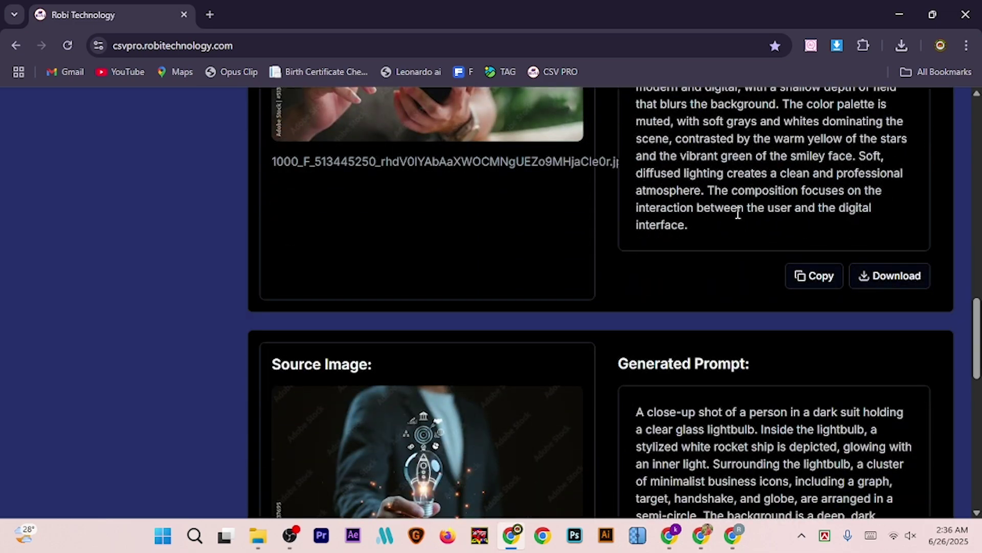
pyautogui.scroll(-1, 765, 247)
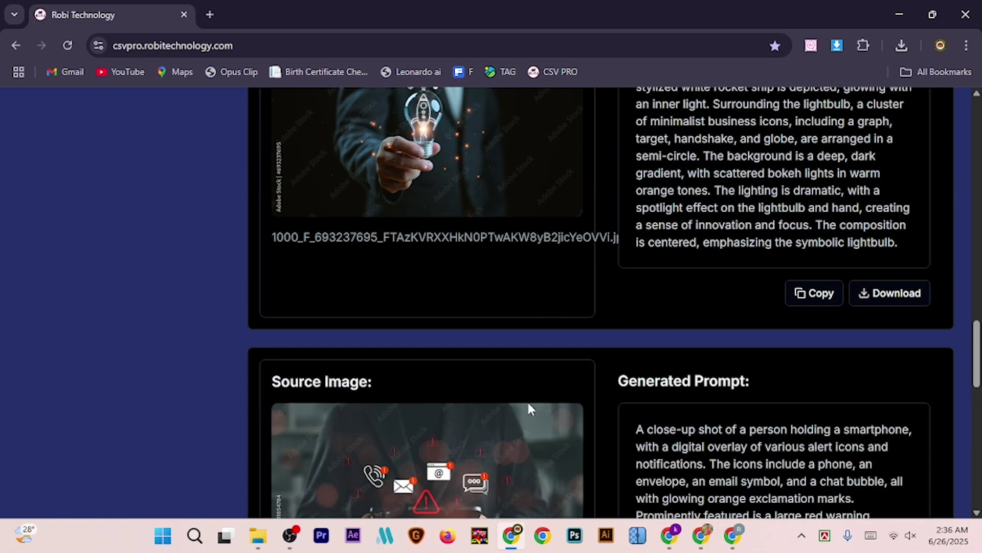
pyautogui.scroll(-4, 464, 350)
pyautogui.scroll(-3, 681, 312)
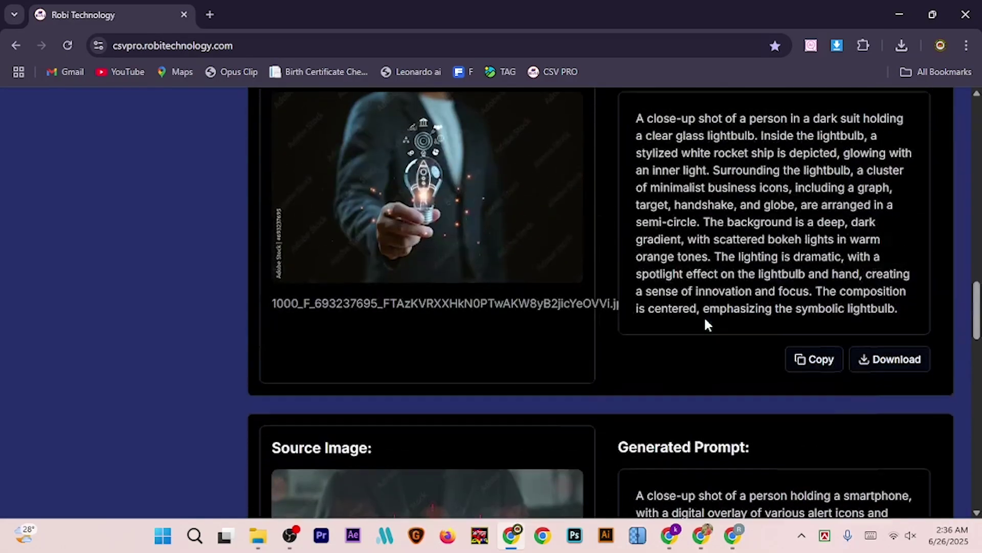
# Step: Copy the generated prompt for the first source image, the piggy bank with the paper family
pyautogui.scroll(10, 699, 314)
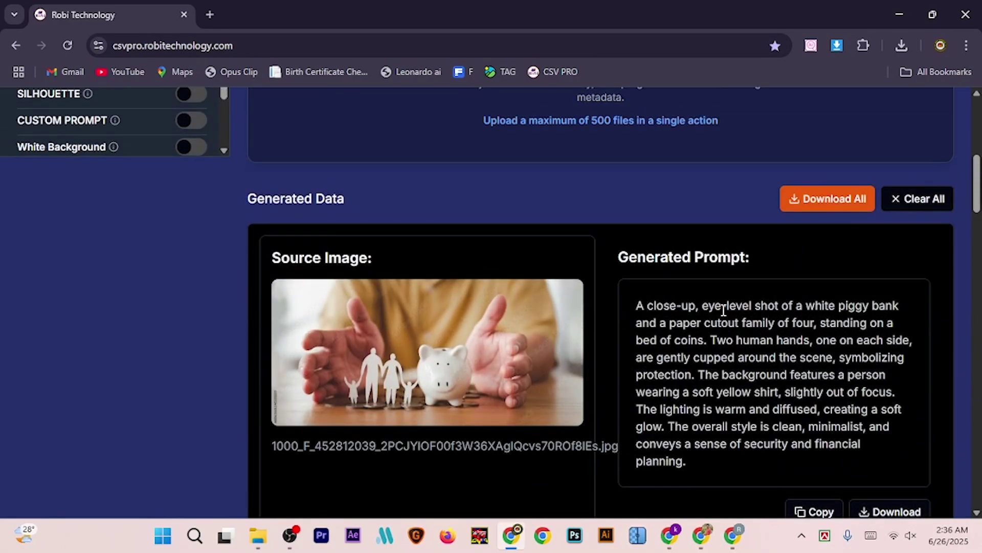
pyautogui.scroll(-4, 807, 372)
pyautogui.click(809, 368)
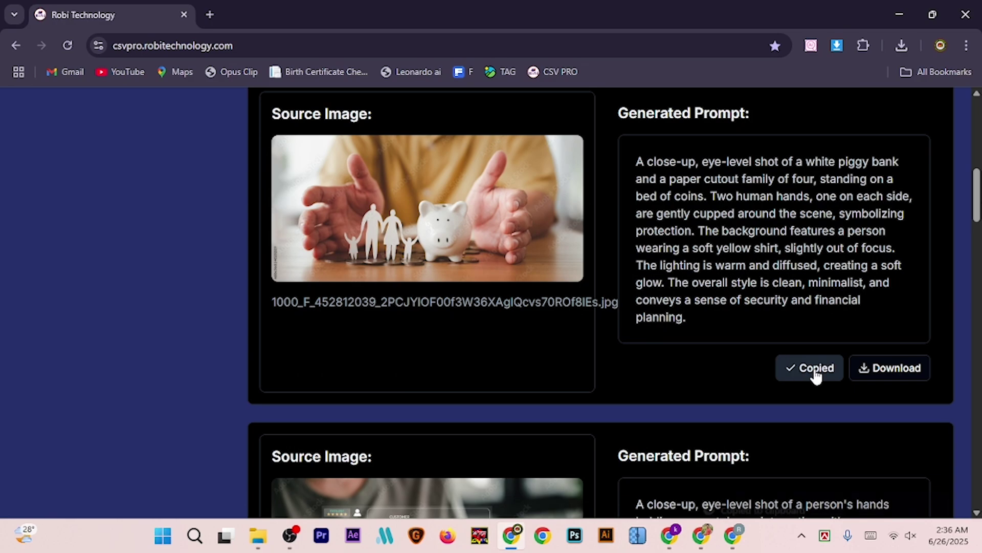
pyautogui.scroll(2, 495, 276)
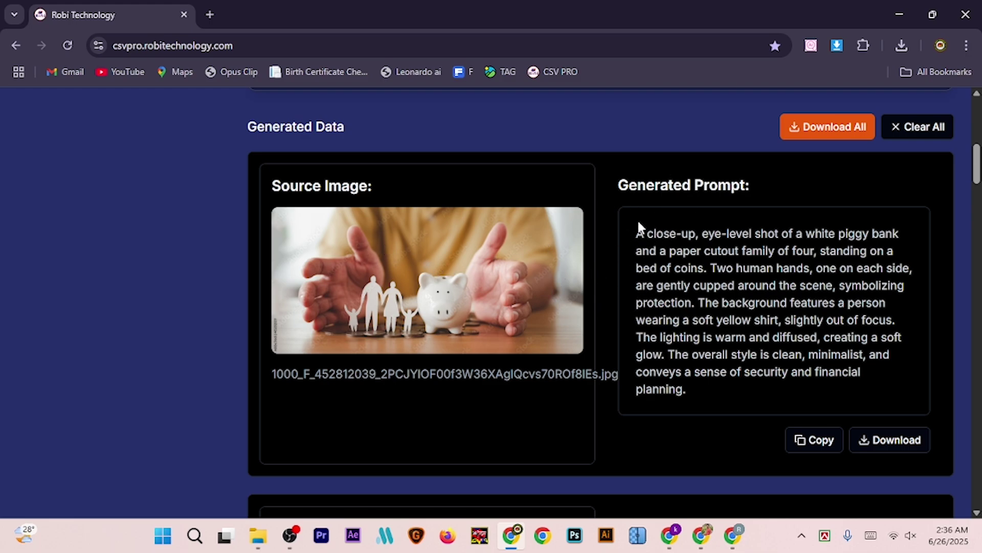
# Step: Compare the remaining generated prompts with their source images, from the piggy bank through the lightbulb, system warning and AI agents photos
pyautogui.scroll(-7, 686, 251)
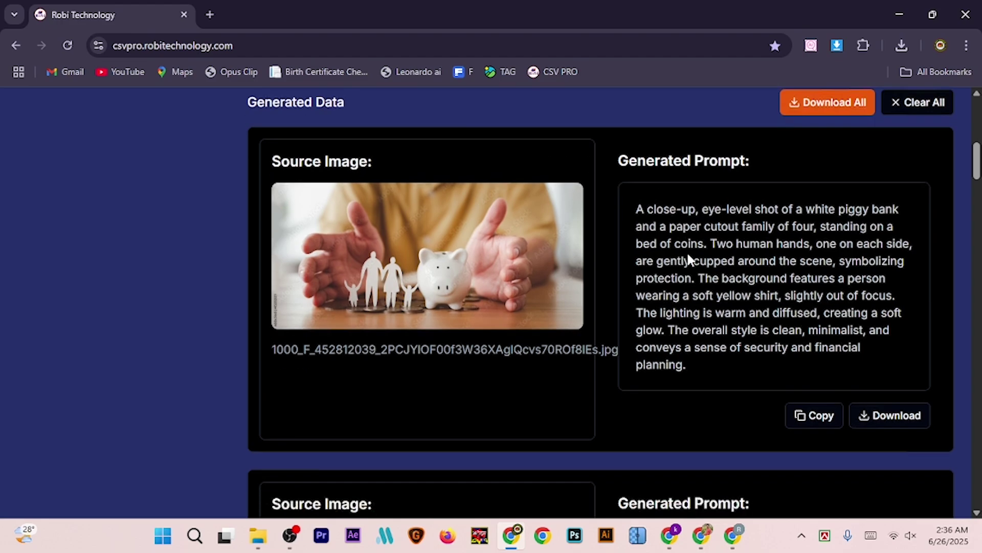
pyautogui.scroll(-8, 673, 229)
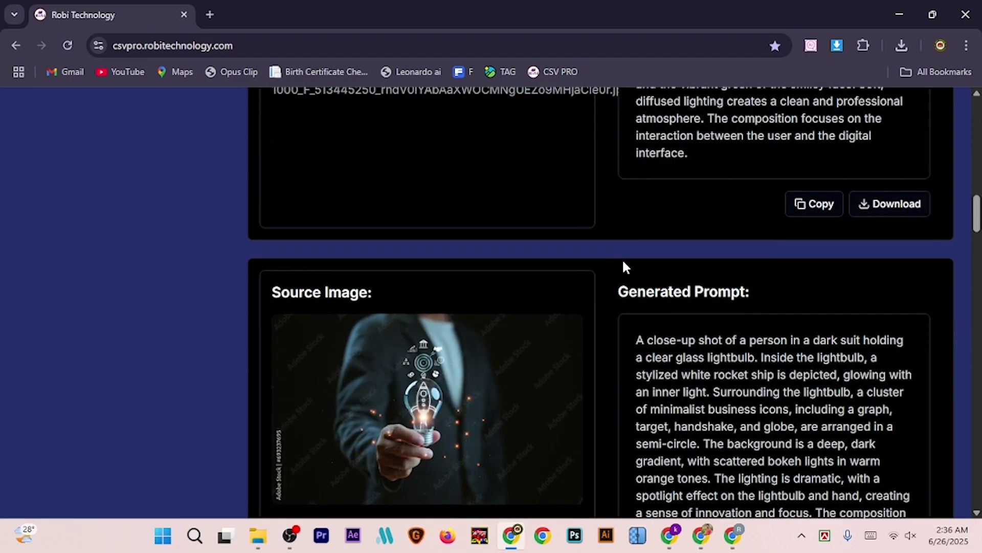
pyautogui.scroll(-5, 677, 273)
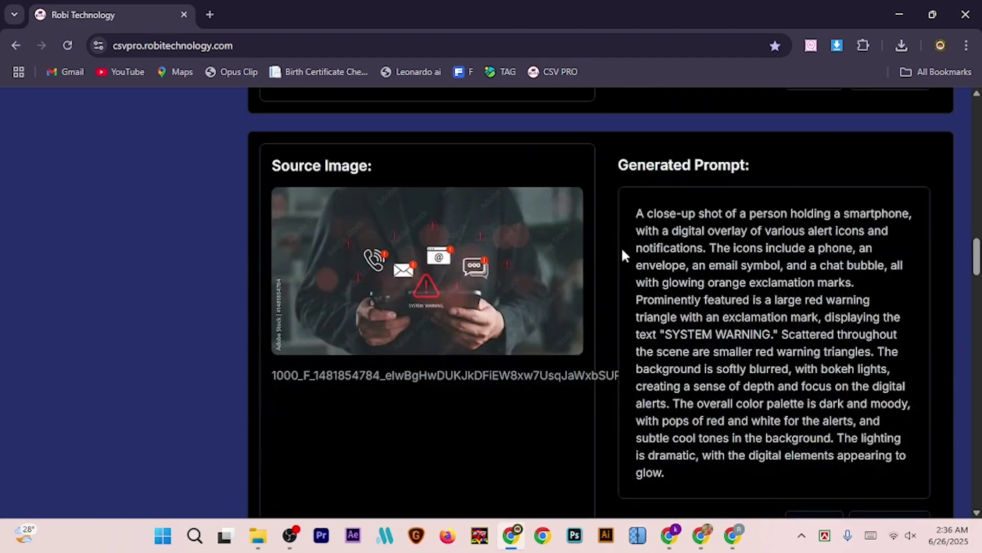
pyautogui.scroll(-3, 727, 291)
pyautogui.scroll(-4, 685, 253)
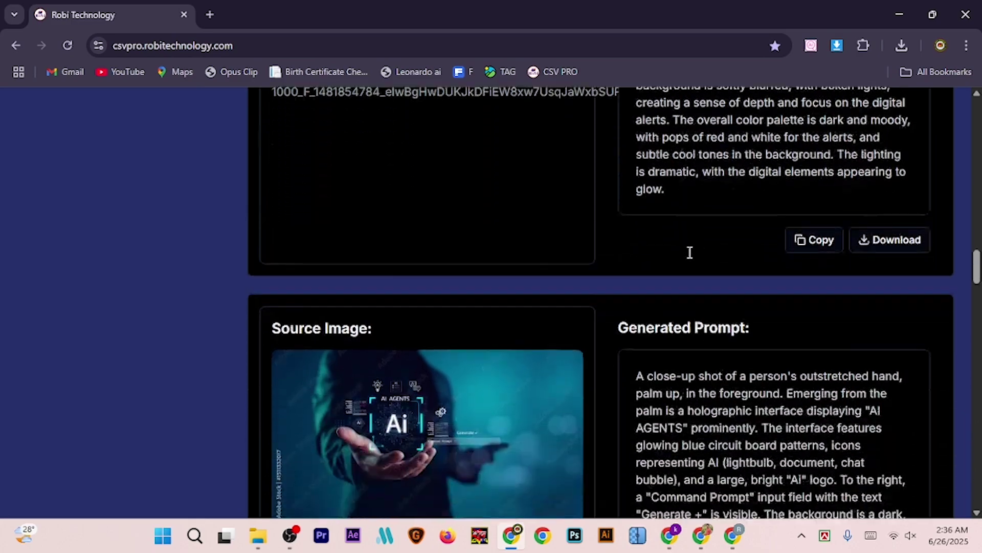
pyautogui.scroll(-3, 679, 290)
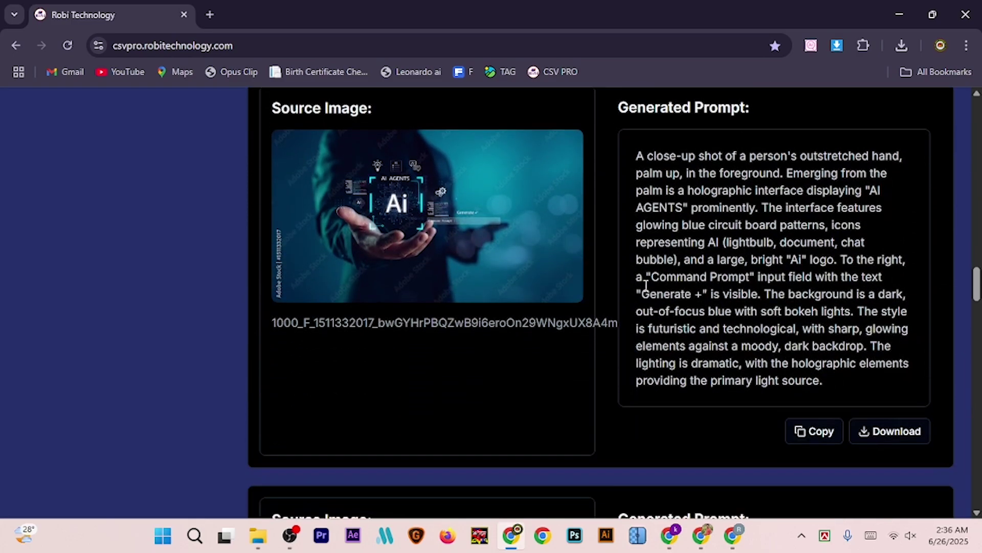
pyautogui.scroll(-3, 664, 259)
pyautogui.scroll(15, 662, 263)
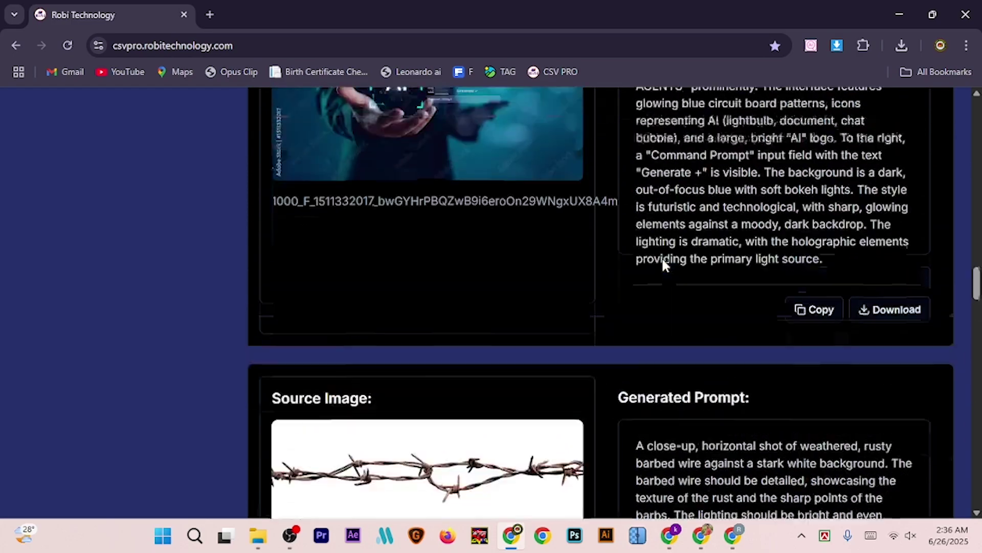
pyautogui.scroll(5, 752, 252)
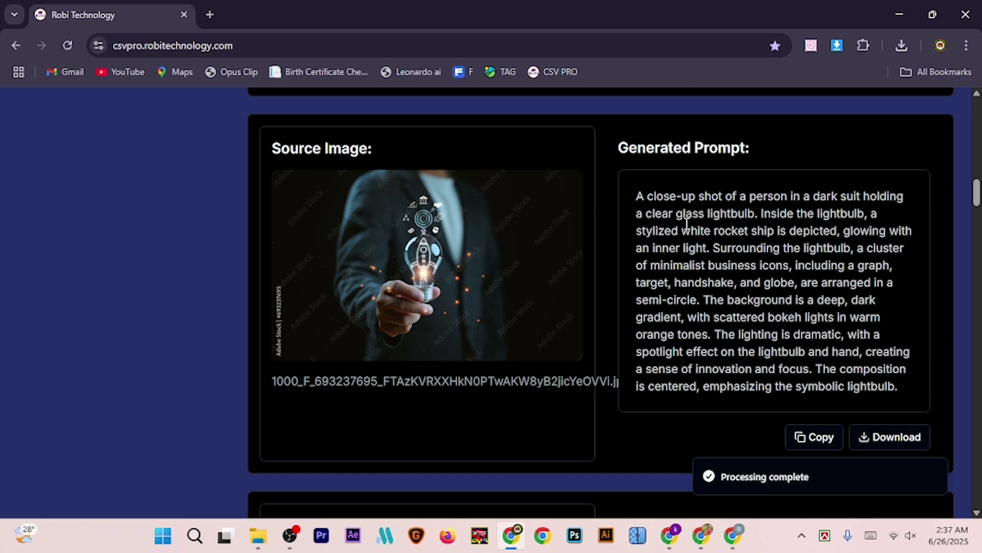
# Step: Switch to Adobe Stock's Contributors Insights page and browse the recent top-selling photo contributors and their image samples
pyautogui.click(706, 528)
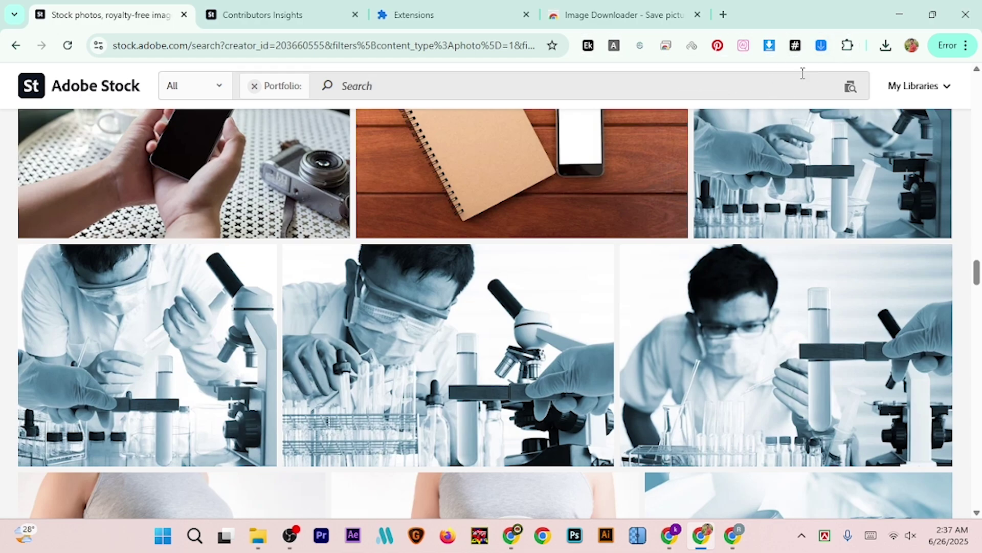
pyautogui.click(262, 16)
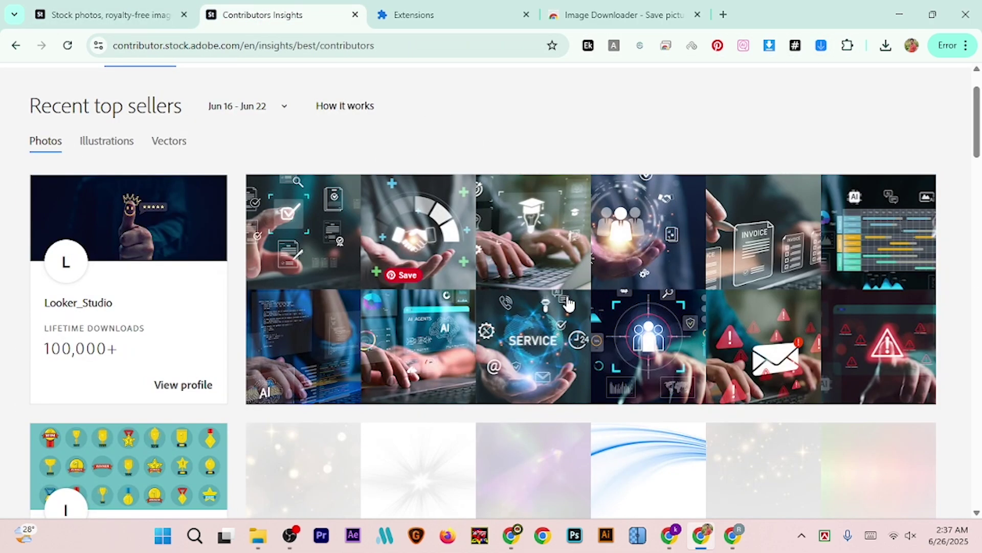
pyautogui.scroll(-14, 583, 294)
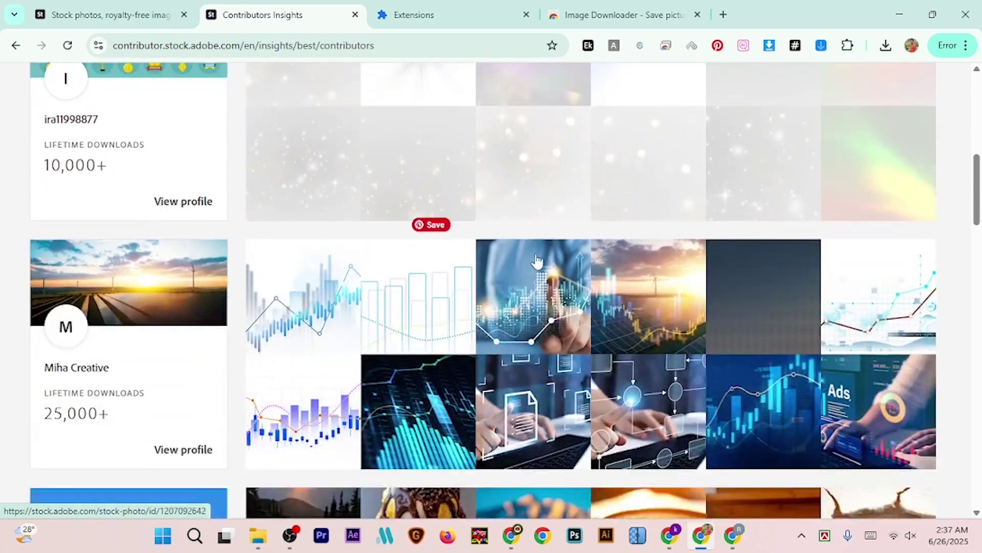
pyautogui.scroll(-5, 564, 299)
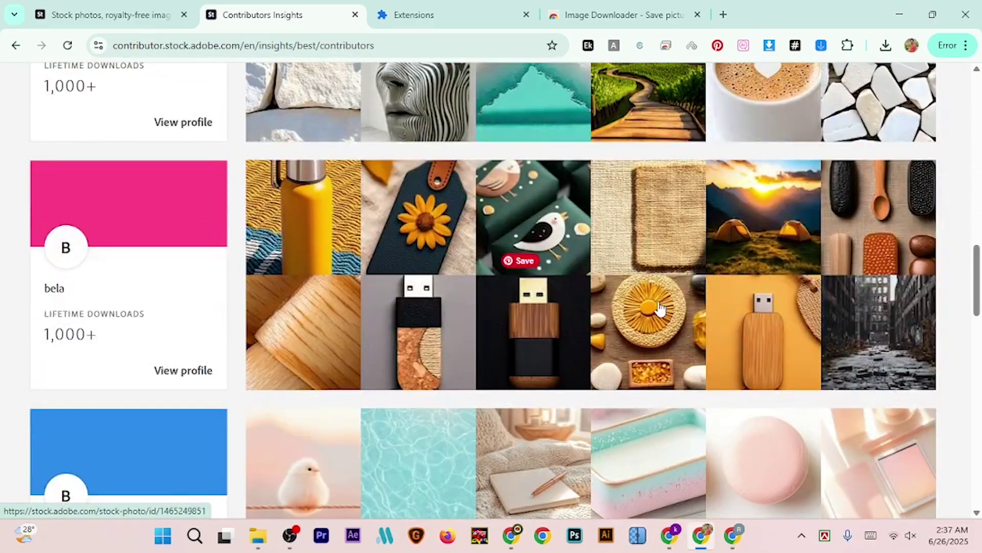
pyautogui.scroll(-4, 490, 293)
pyautogui.scroll(-12, 490, 292)
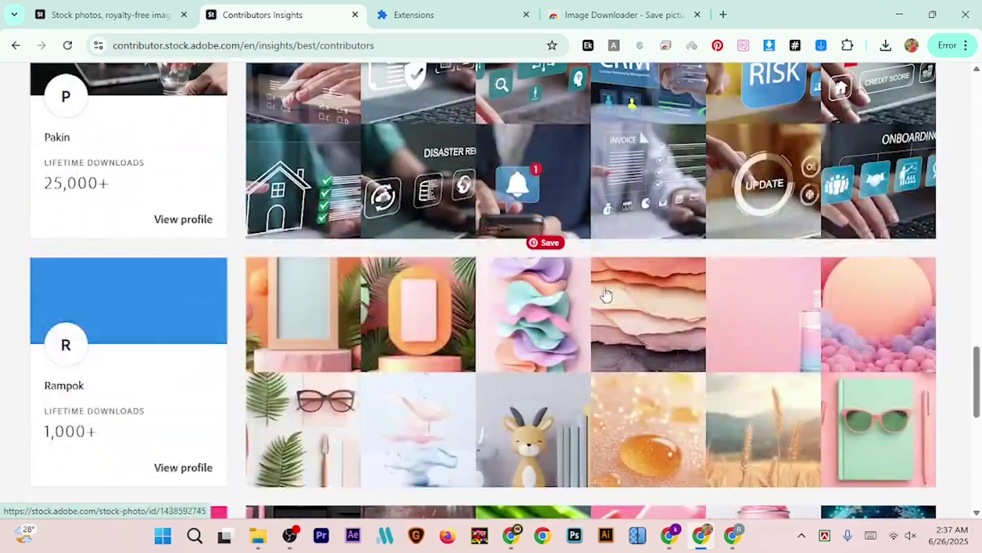
pyautogui.scroll(-4, 594, 281)
pyautogui.scroll(3, 578, 256)
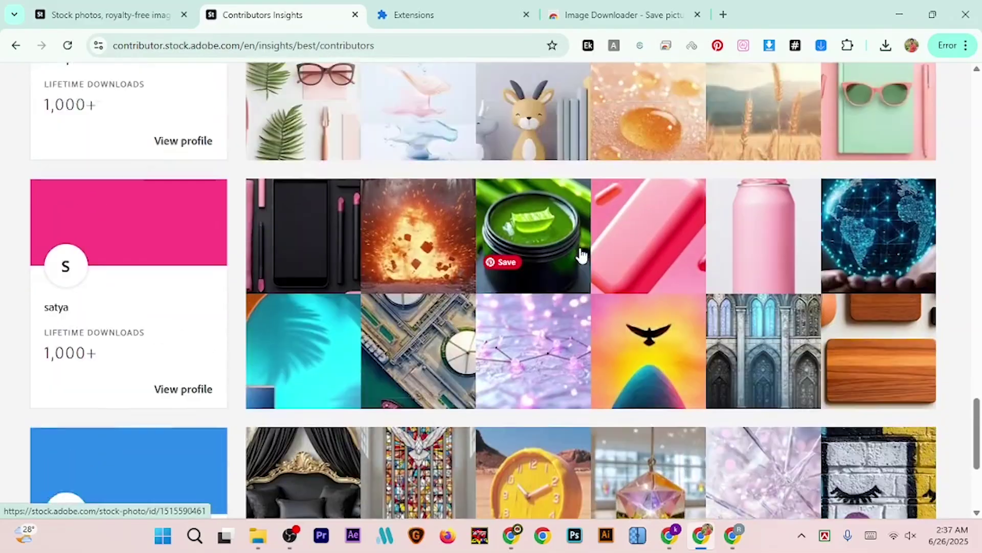
pyautogui.scroll(-1, 585, 245)
pyautogui.scroll(-5, 594, 250)
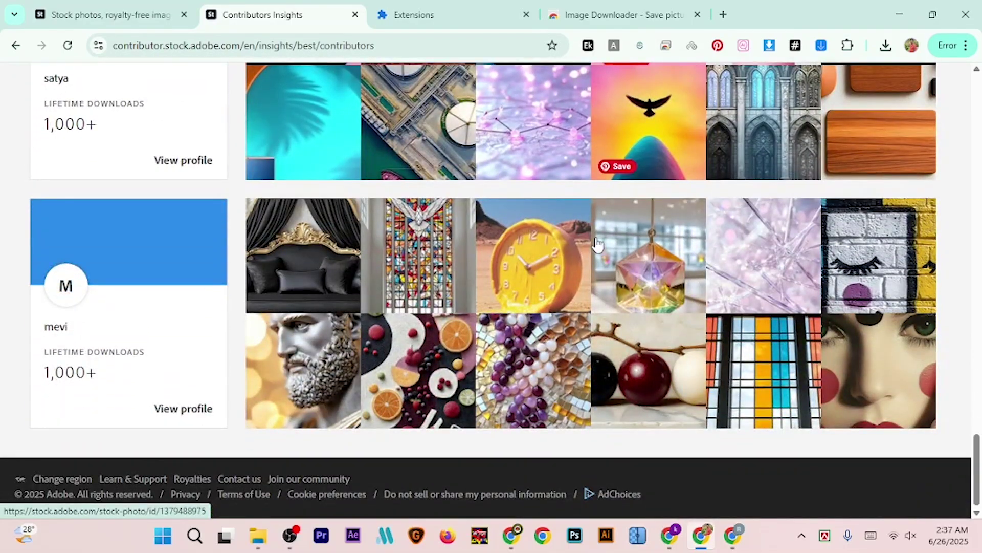
pyautogui.scroll(15, 592, 252)
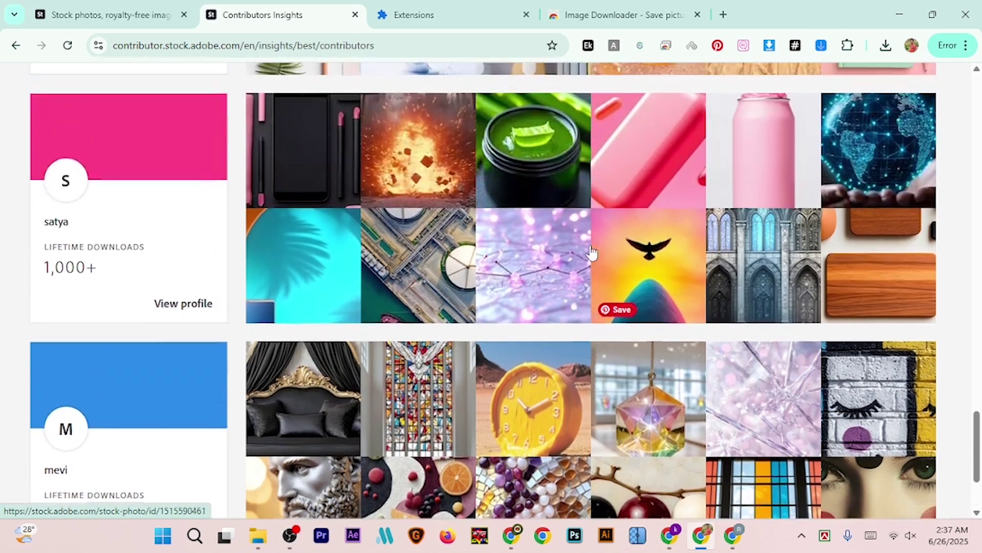
pyautogui.scroll(15, 590, 253)
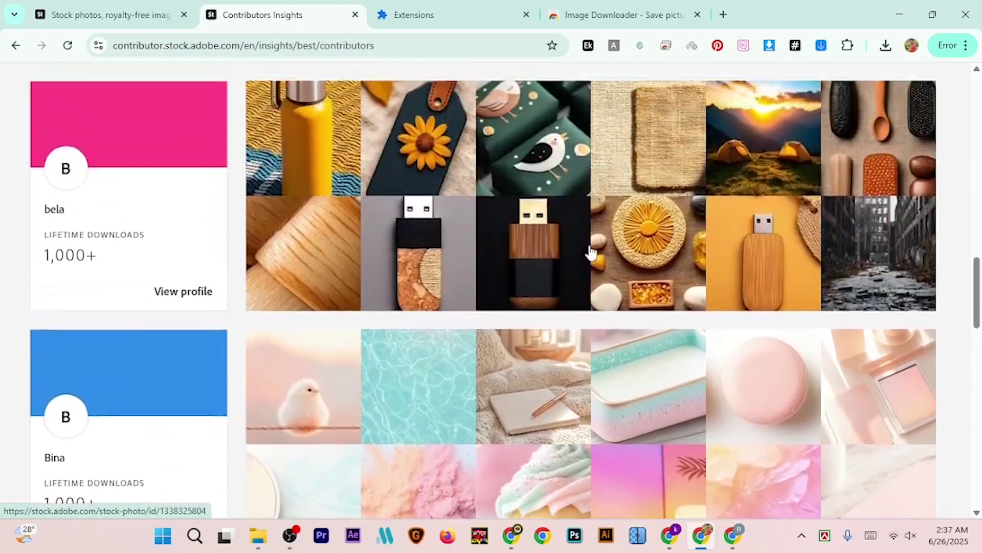
pyautogui.scroll(4, 588, 245)
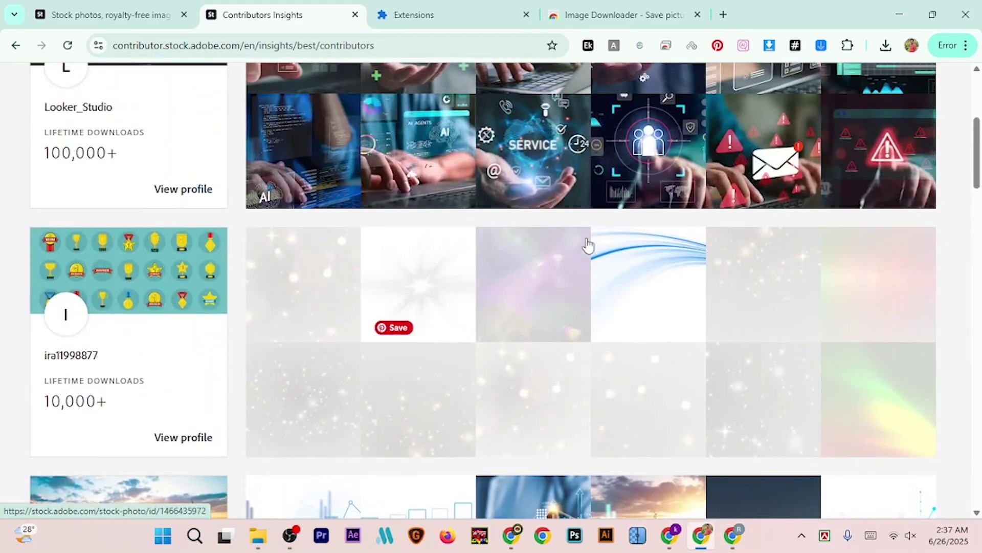